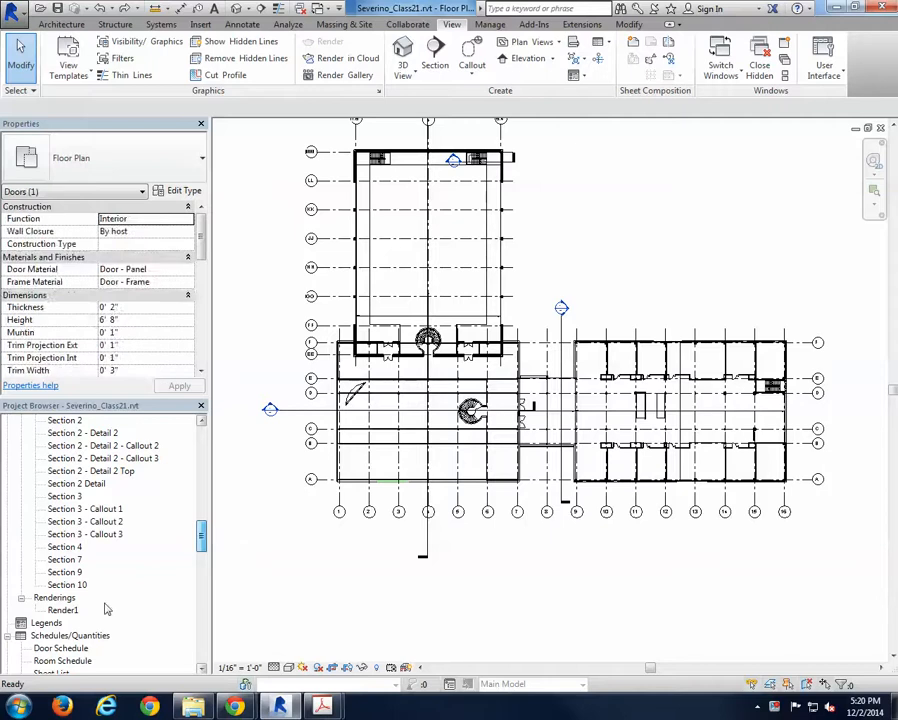
# - Create a new legend view named Door Elevation Legend at 1/4" = 1'-0" scale
pyautogui.rightClick(70, 624)
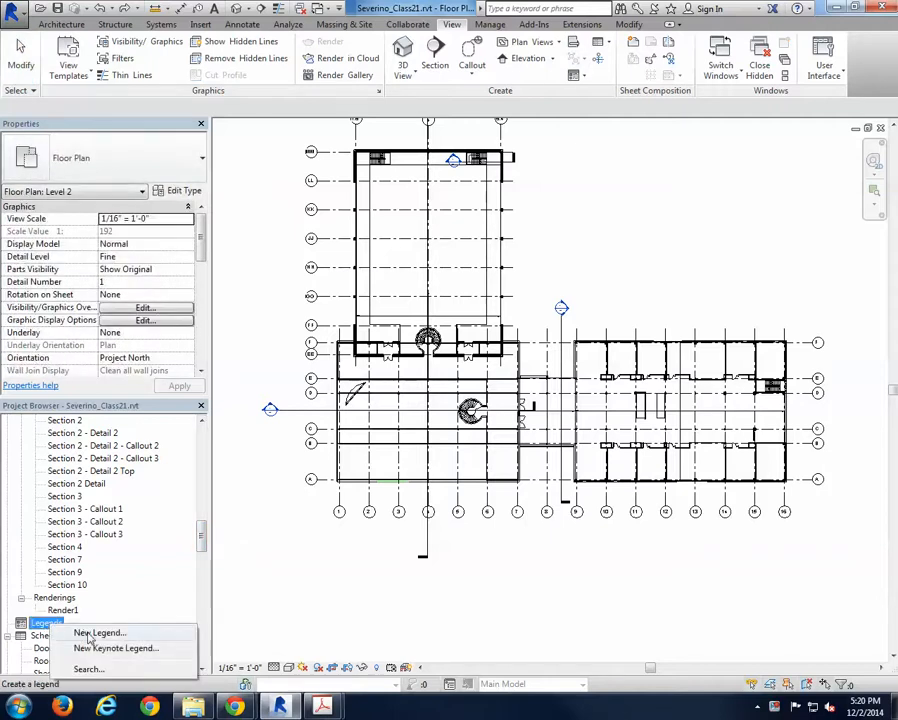
pyautogui.click(98, 633)
pyautogui.write('Door Elevation Legend')
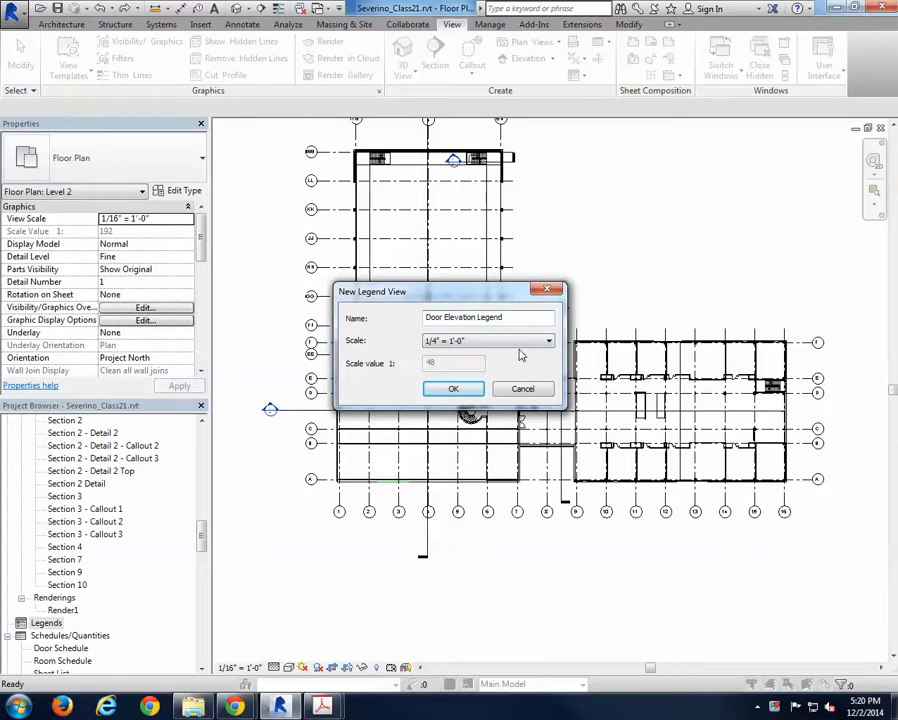
pyautogui.click(454, 388)
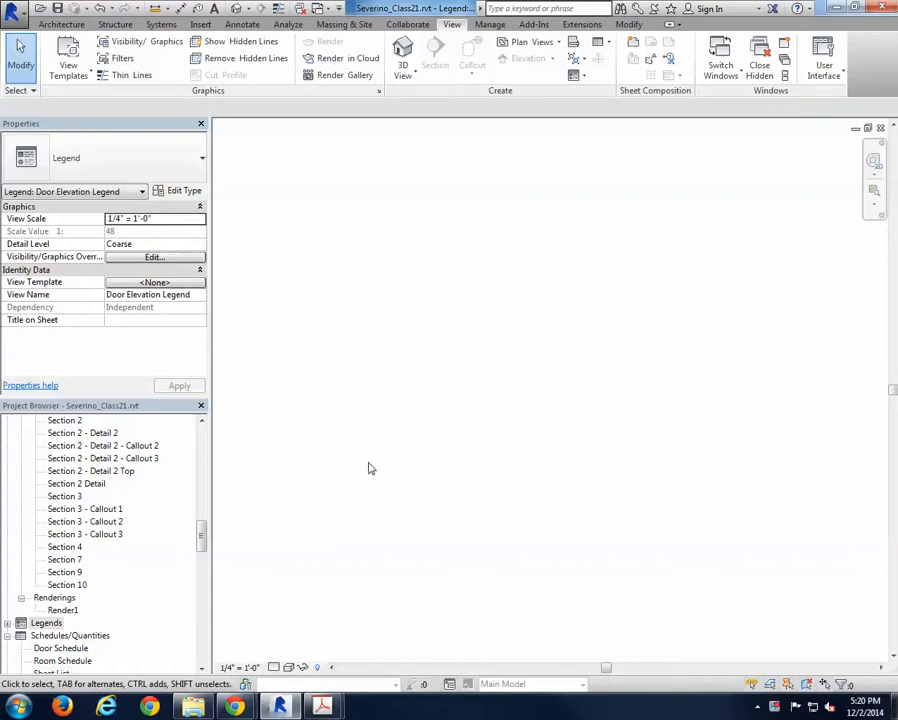
# - Place the Double-Glass 2 68" x 80" door from the project's door families in the legend
pyautogui.moveTo(202, 538); pyautogui.dragTo(208, 605)
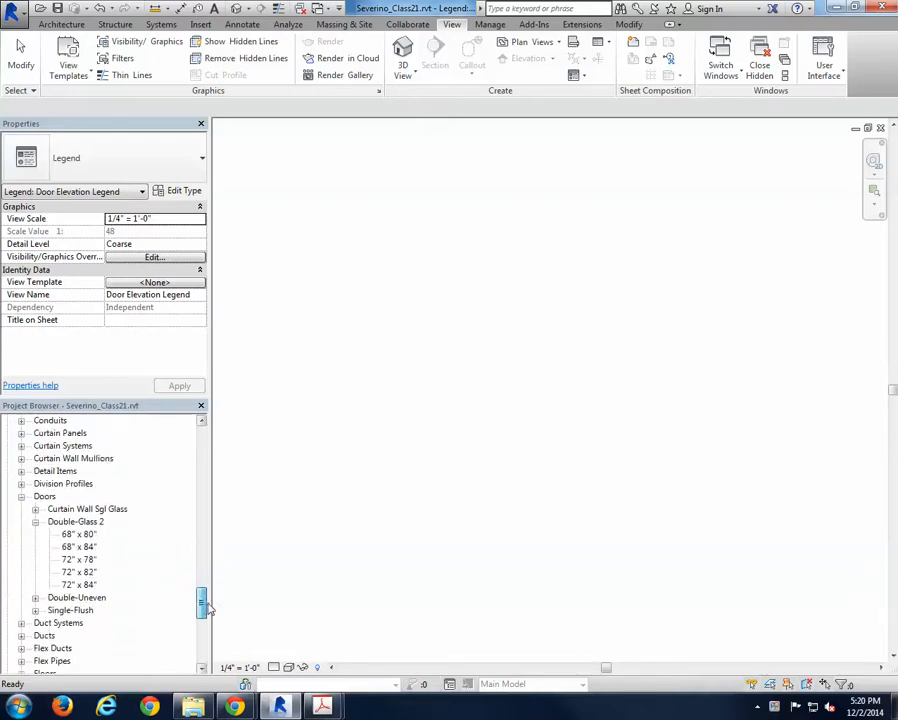
pyautogui.click(84, 536)
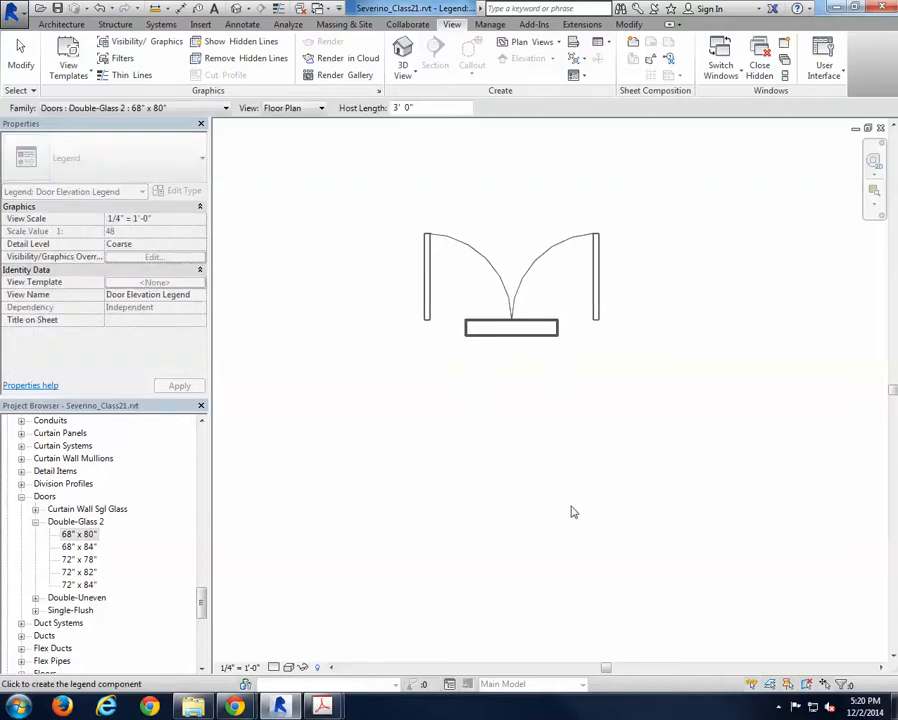
pyautogui.press('Escape')
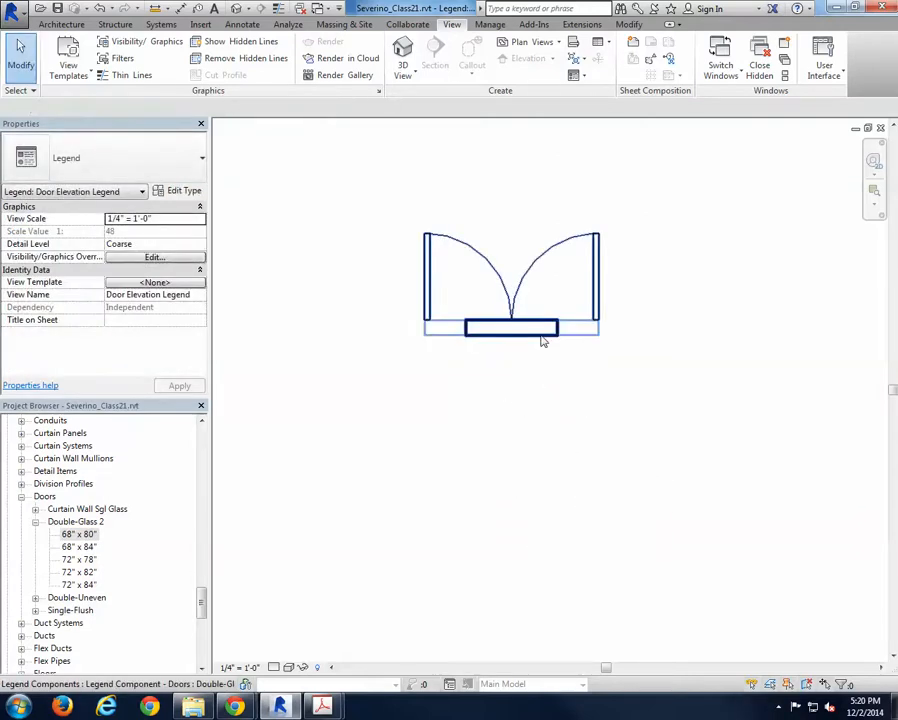
# - Set the placed double-glass door's view direction to Elevation : Back
pyautogui.click(543, 341)
pyautogui.click(456, 108)
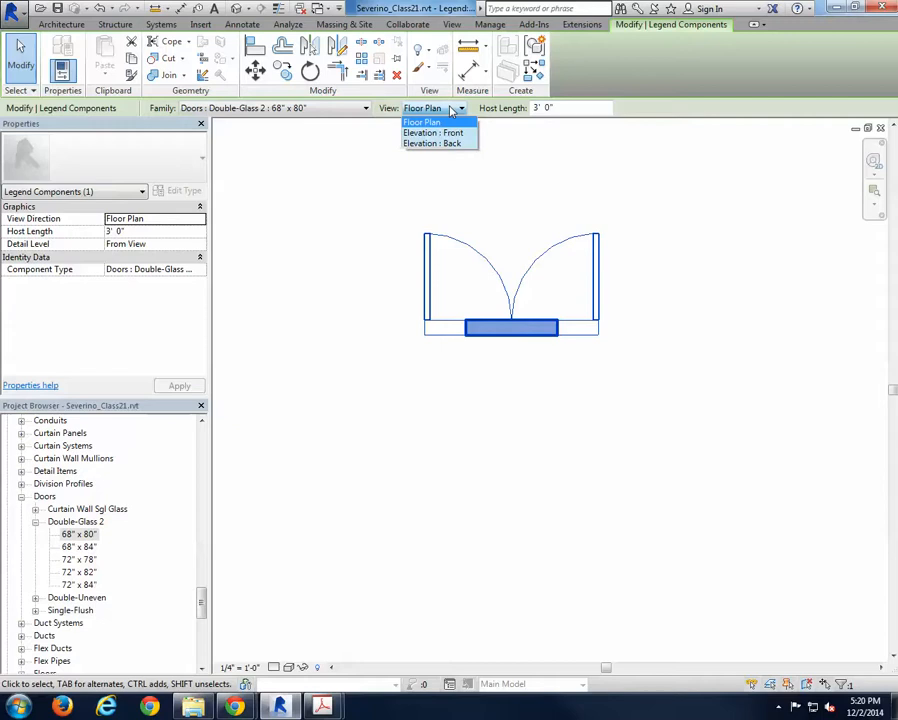
pyautogui.click(444, 135)
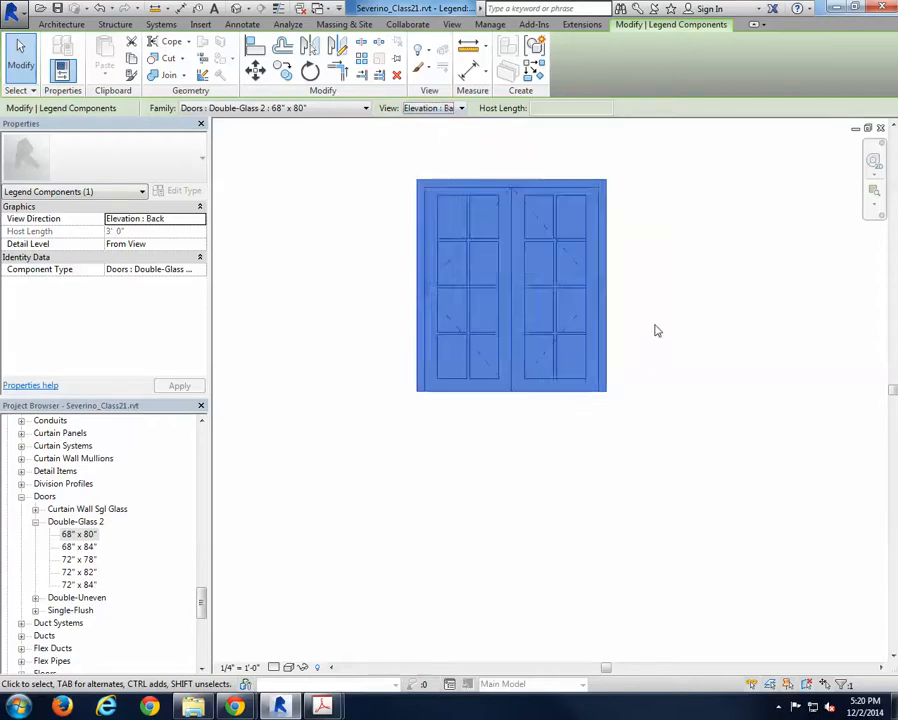
pyautogui.click(653, 327)
pyautogui.scroll(-2, 654, 497)
pyautogui.moveTo(654, 497); pyautogui.dragTo(642, 353, button='middle')
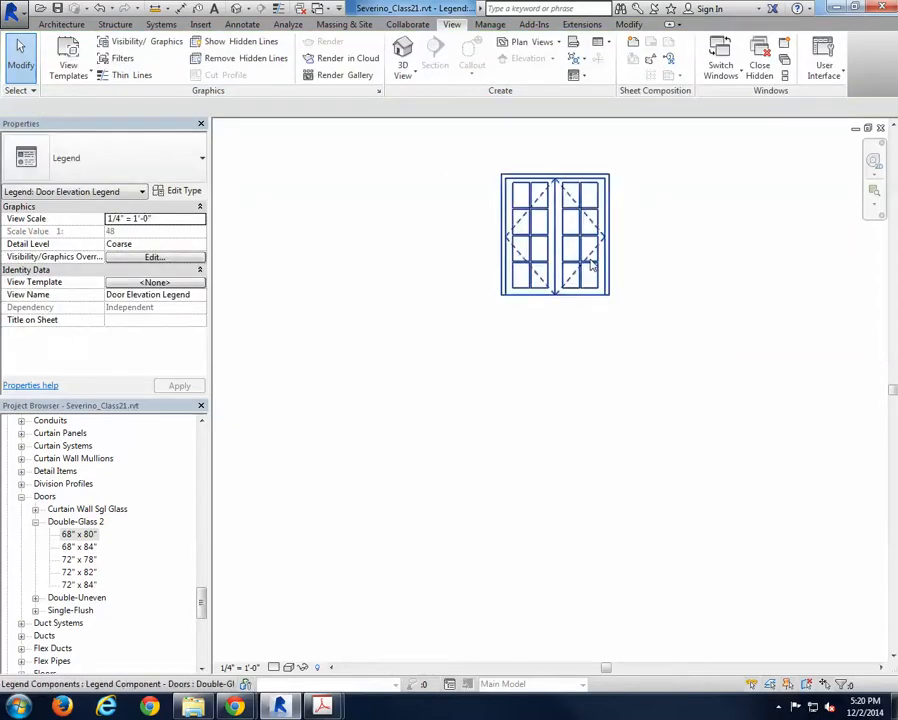
# - Copy the double-glass door elevation about 9'-8" straight down
pyautogui.click(591, 262)
pyautogui.press('c')
pyautogui.press('c')
pyautogui.click(742, 267)
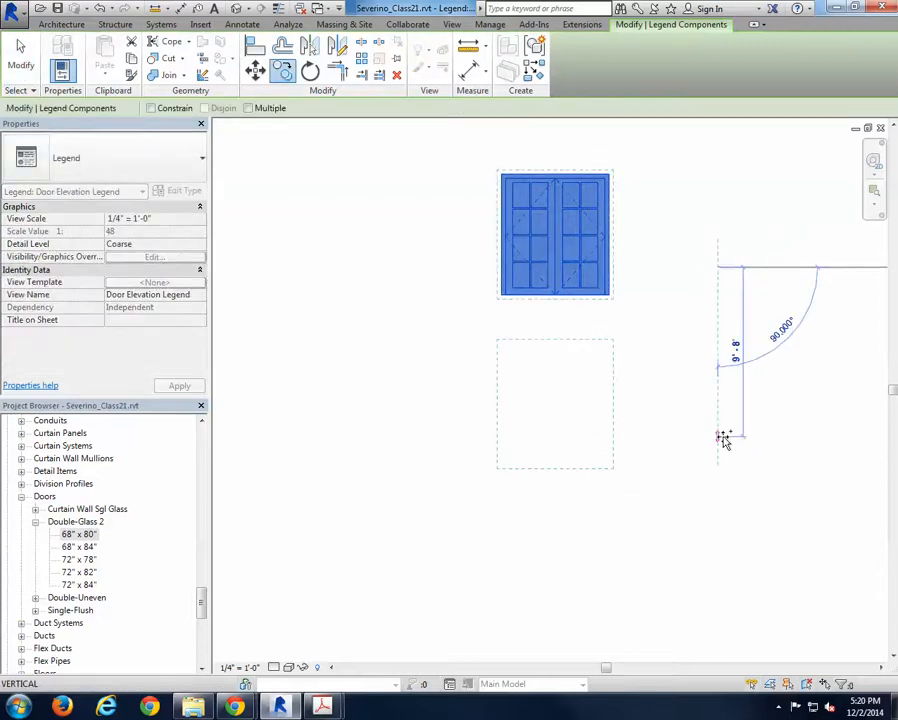
pyautogui.click(724, 438)
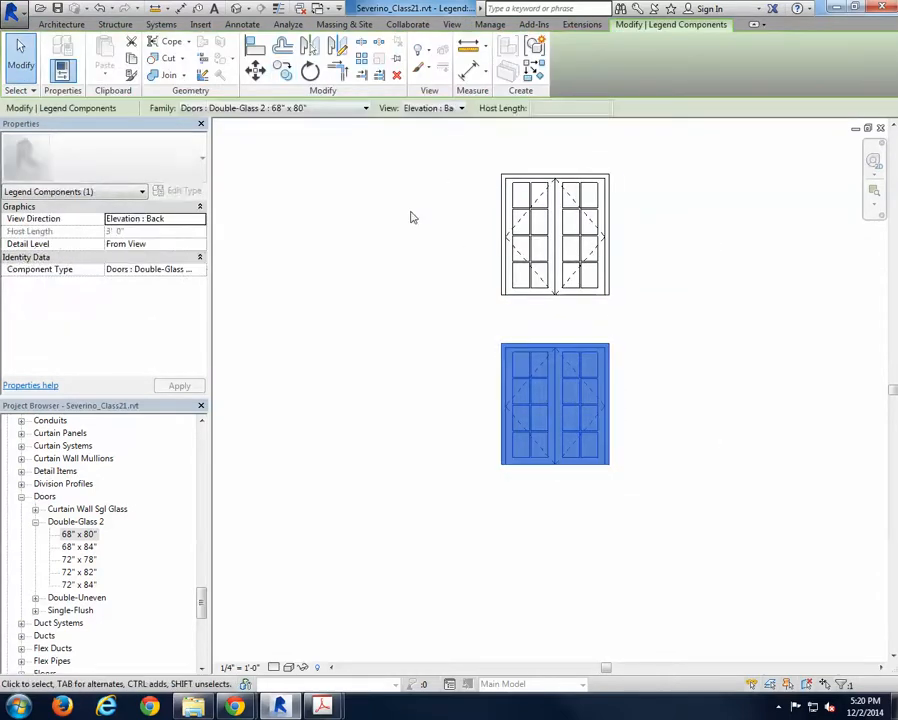
# - Set the lower double-glass door copy to the Floor Plan view
pyautogui.click(435, 110)
pyautogui.click(425, 144)
pyautogui.click(448, 110)
pyautogui.click(446, 118)
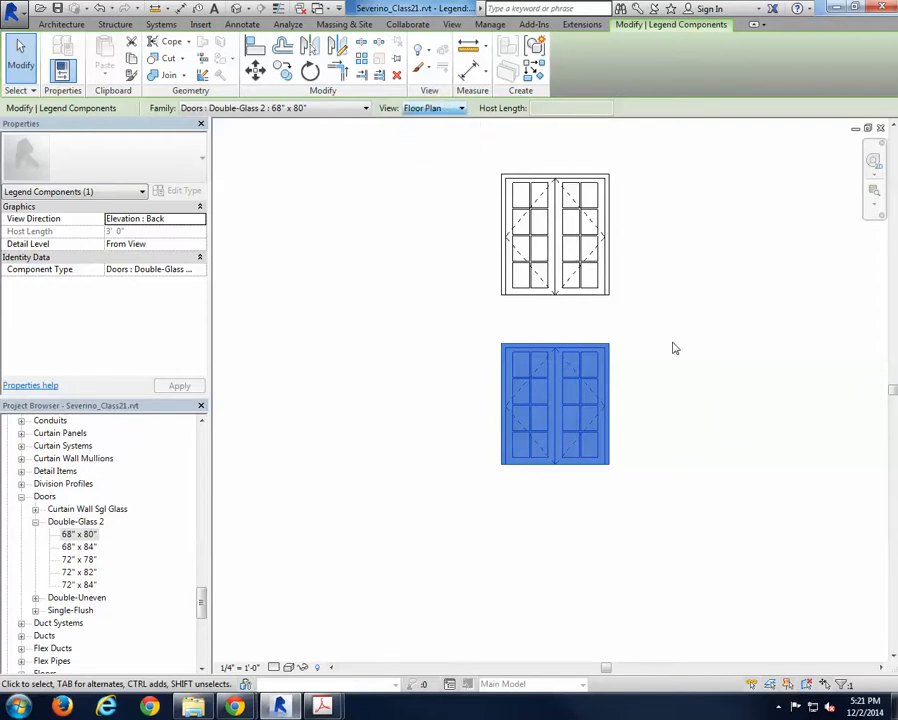
pyautogui.click(690, 308)
pyautogui.scroll(-2, 655, 454)
pyautogui.moveTo(645, 458); pyautogui.dragTo(469, 486, button='middle')
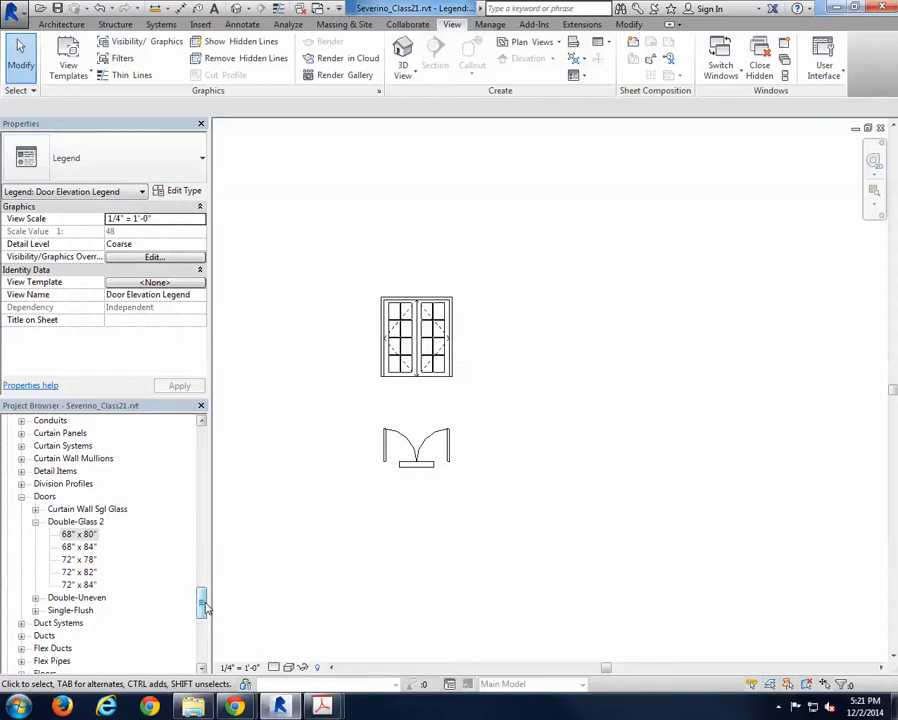
# - Move the double-glass door's plan symbol up, closer beneath its elevation
pyautogui.moveTo(202, 604); pyautogui.dragTo(216, 536)
pyautogui.click(415, 457)
pyautogui.click(437, 480)
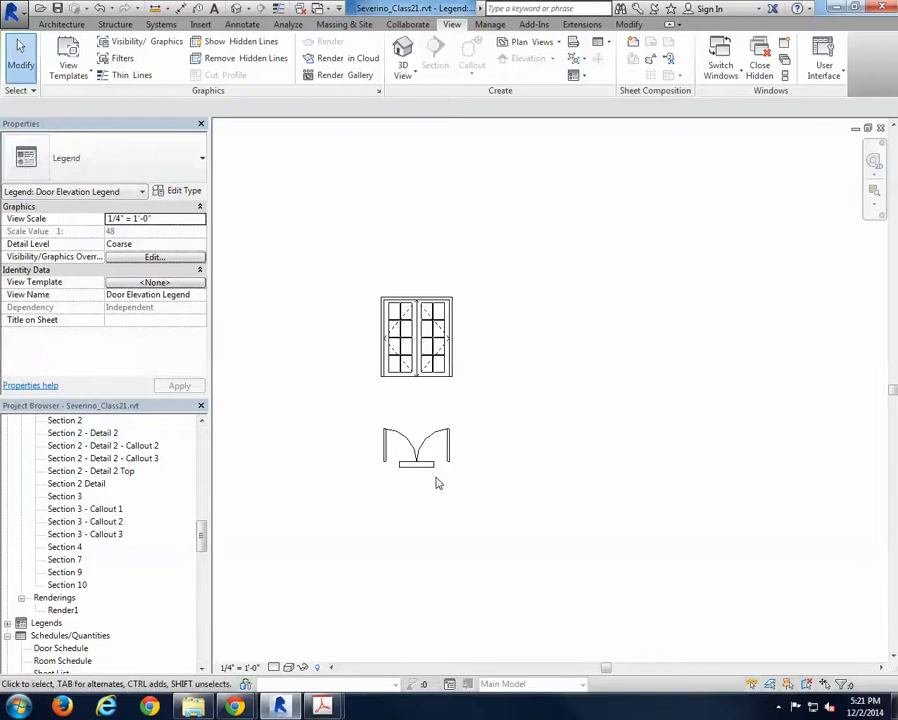
pyautogui.moveTo(430, 465); pyautogui.dragTo(414, 430)
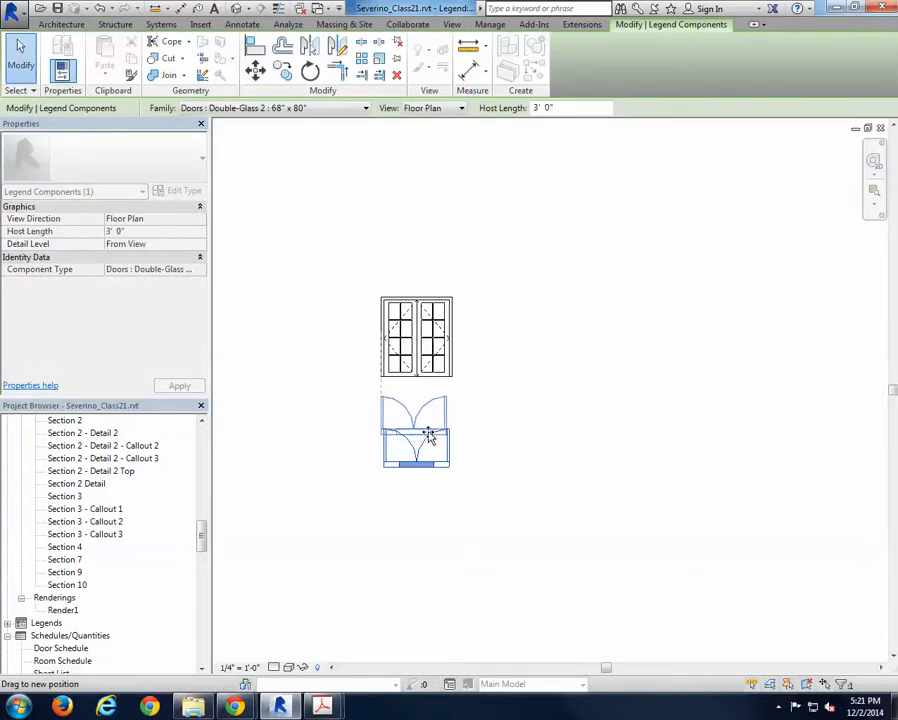
pyautogui.click(424, 520)
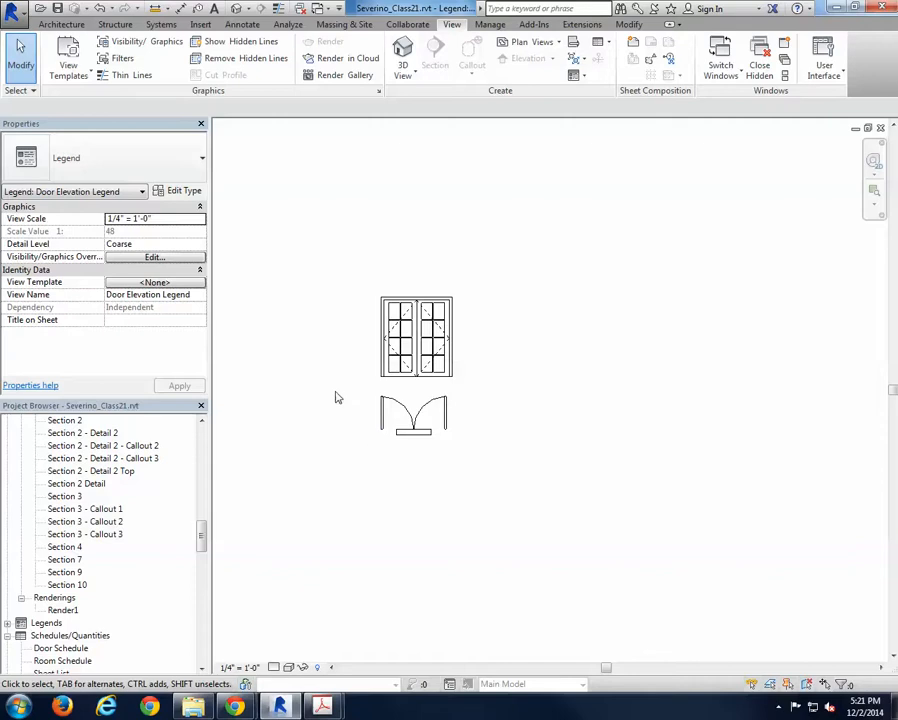
# - Try to add the Curtain Wall Sgl Glass door to the legend
pyautogui.moveTo(202, 536); pyautogui.dragTo(203, 602)
pyautogui.click(36, 523)
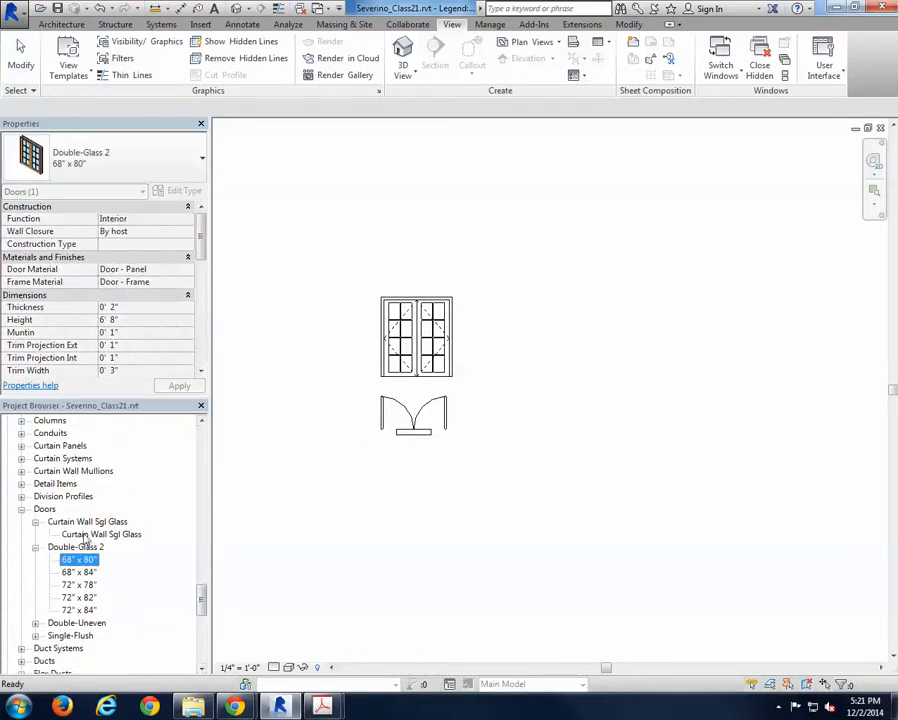
pyautogui.click(90, 534)
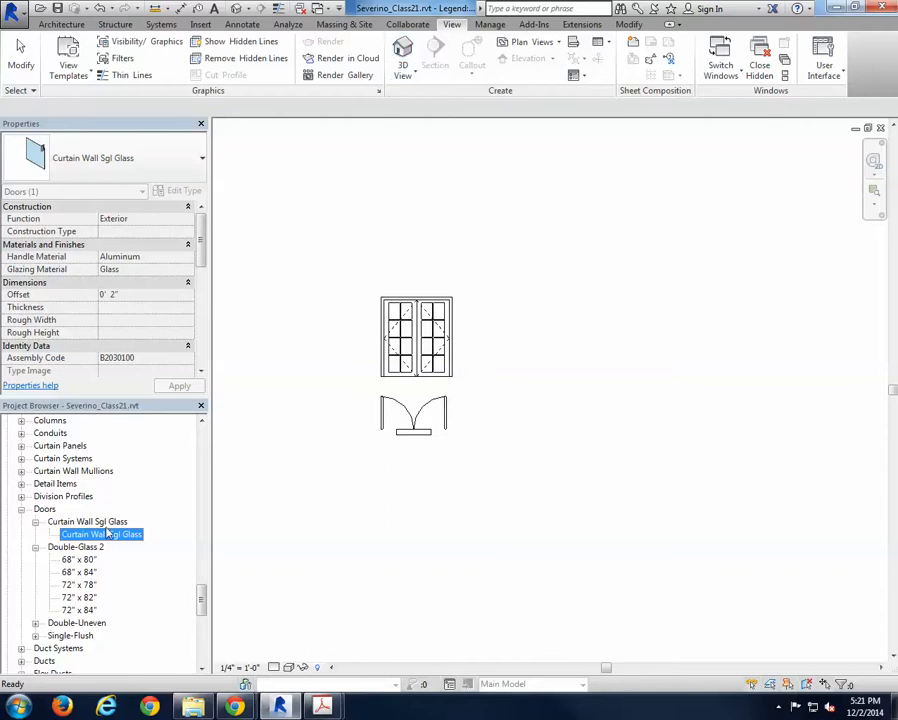
pyautogui.click(62, 521)
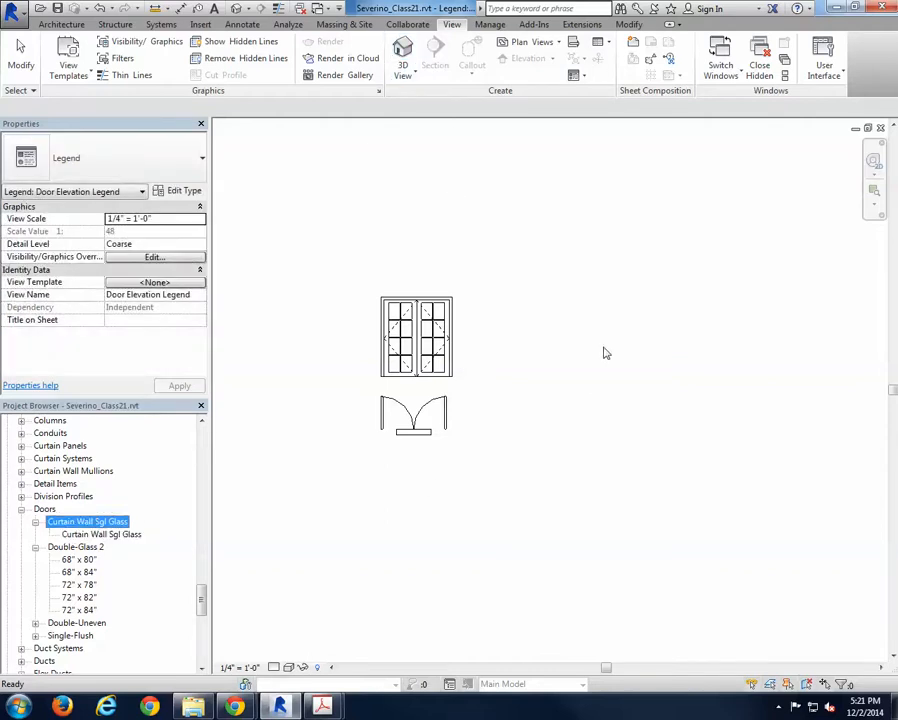
# - Place the Double-Uneven 48" x 80" door to the right of the double-glass door, level with its plan symbol
pyautogui.scroll(-3, 198, 603)
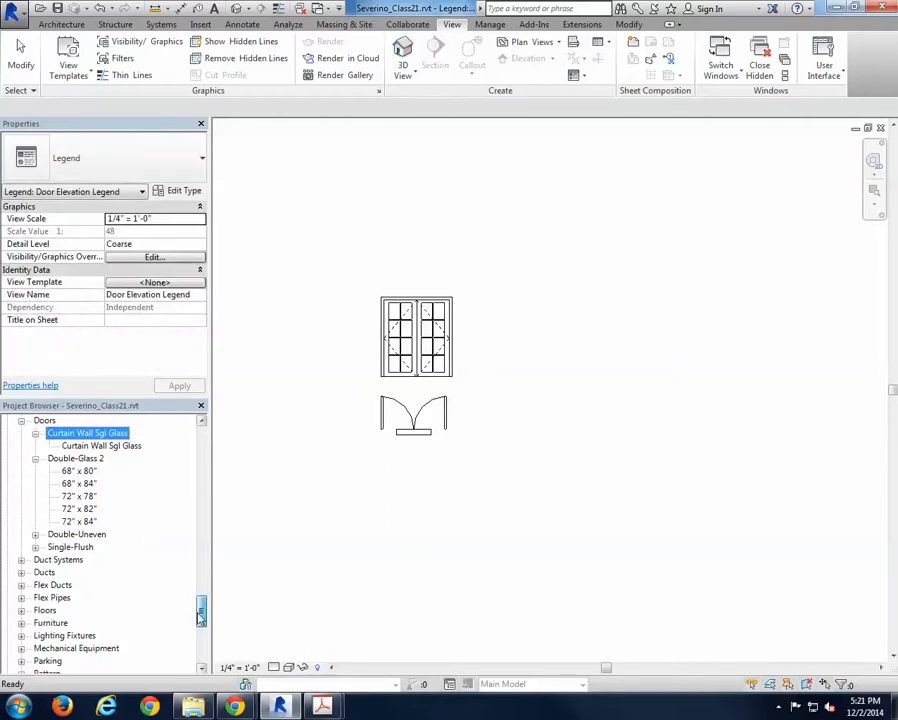
pyautogui.click(35, 534)
pyautogui.moveTo(77, 563); pyautogui.dragTo(590, 350)
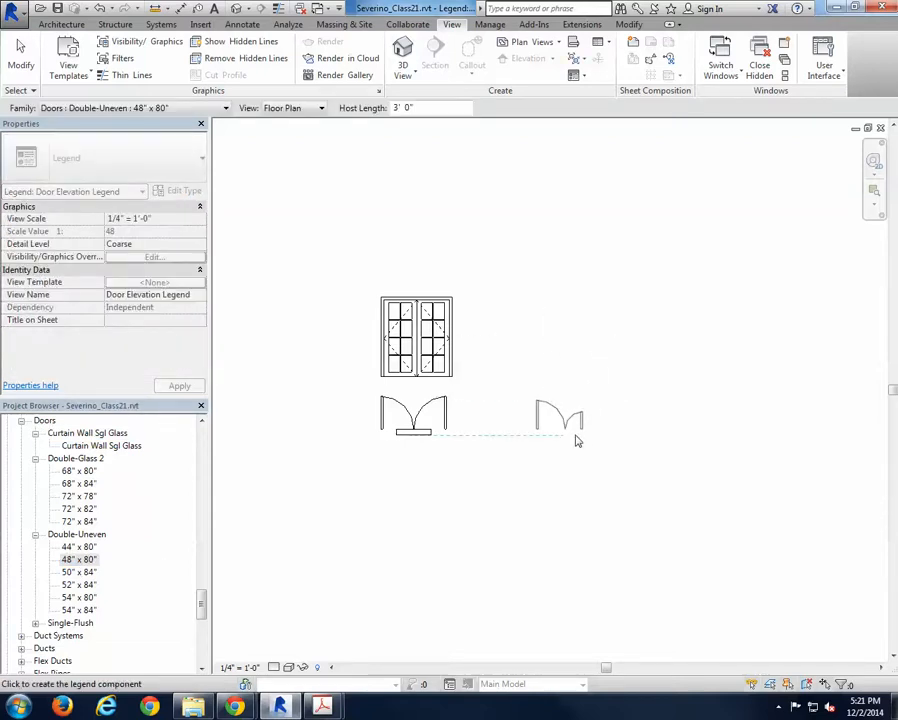
pyautogui.click(576, 441)
pyautogui.press('Escape')
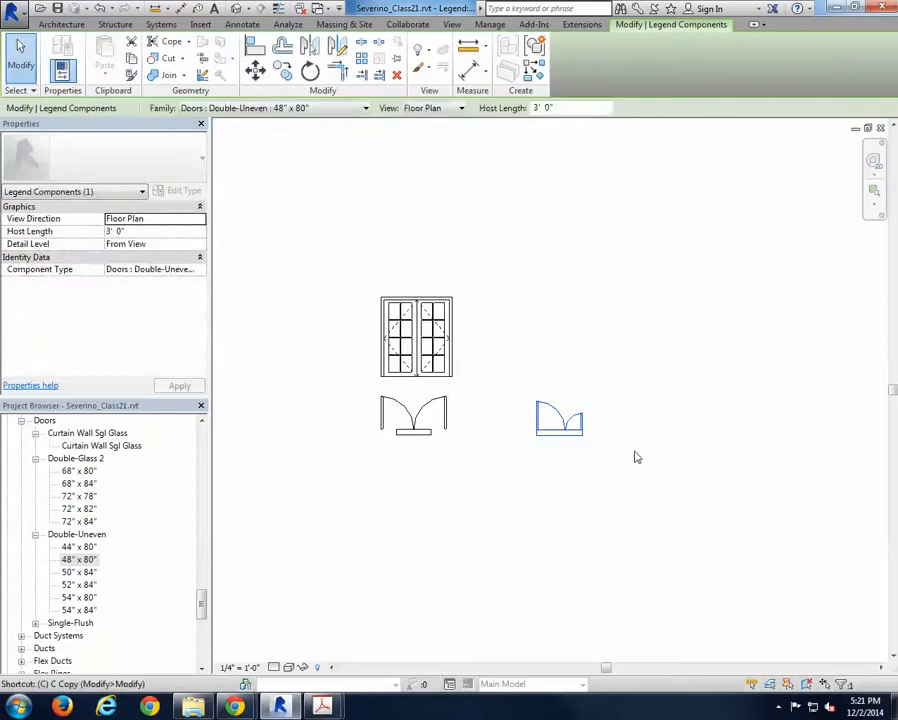
# - Copy the double-uneven door's plan symbol straight up, beside the double-glass elevation
pyautogui.press('c')
pyautogui.click(646, 452)
pyautogui.click(646, 373)
pyautogui.press('Escape')
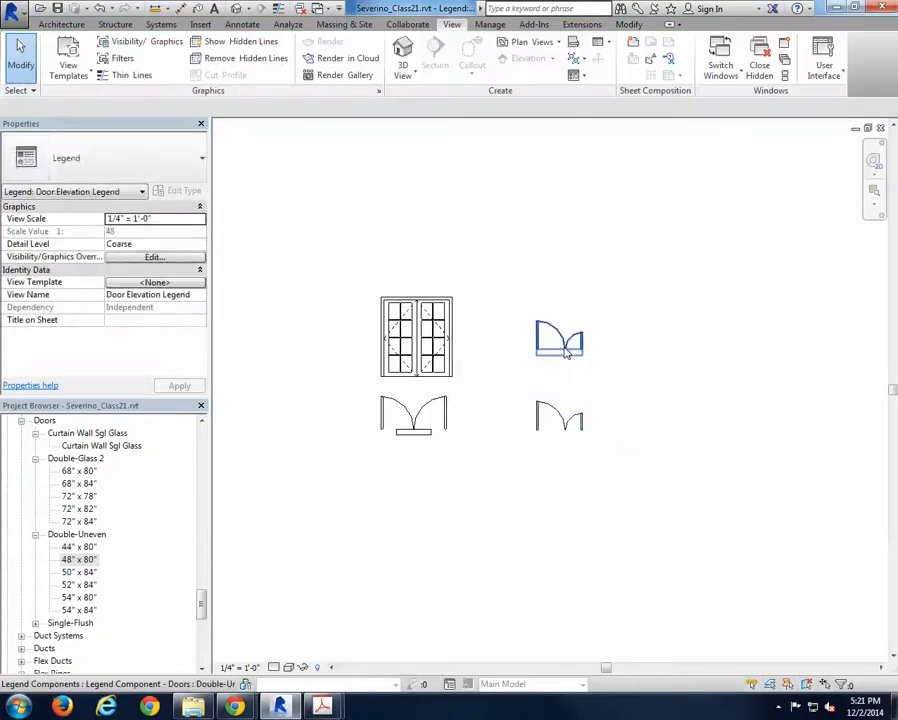
# - Set the upper double-uneven door copy to the Elevation : Front view
pyautogui.click(566, 350)
pyautogui.click(430, 108)
pyautogui.click(420, 132)
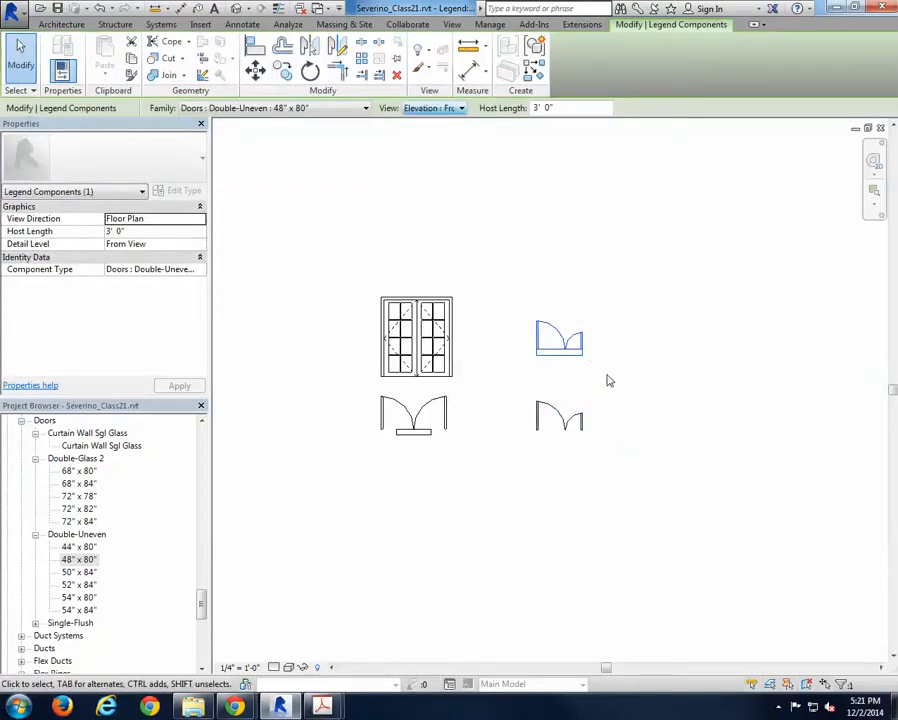
pyautogui.scroll(2, 570, 375)
pyautogui.press('Escape')
pyautogui.scroll(-2, 588, 445)
pyautogui.moveTo(632, 480); pyautogui.dragTo(533, 481, button='middle')
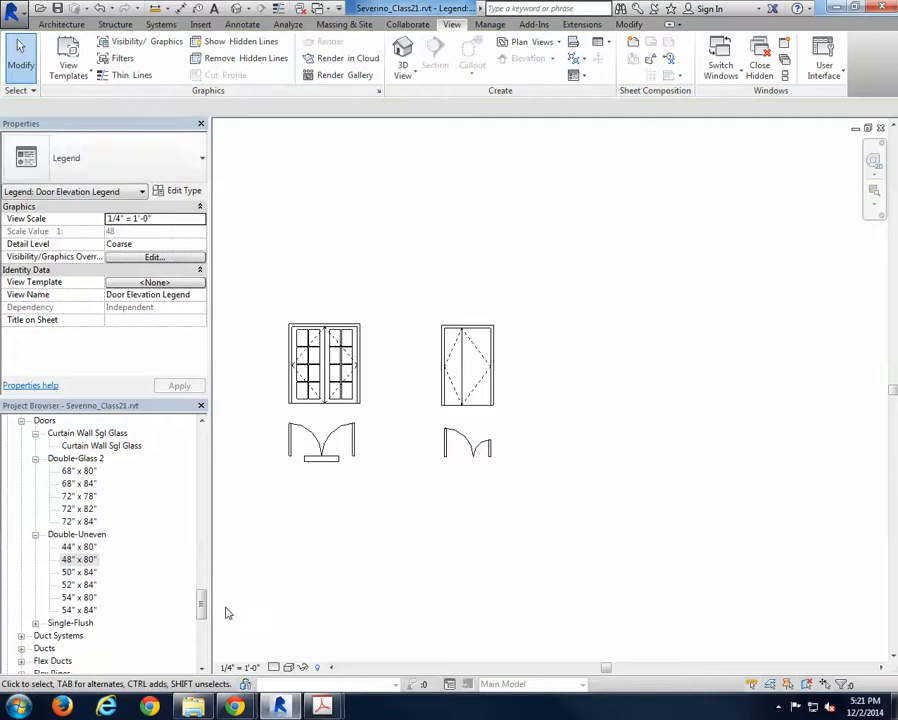
# - Place the Single-Flush 36" x 80" door to the right of the double-uneven door's plan symbol
pyautogui.click(35, 623)
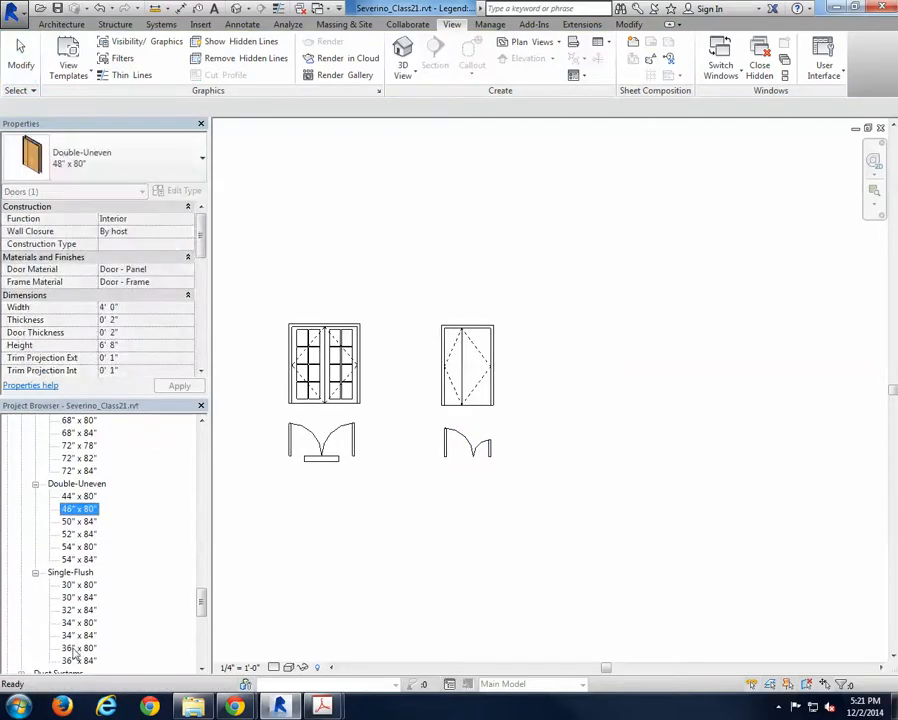
pyautogui.click(79, 648)
pyautogui.moveTo(79, 648); pyautogui.dragTo(604, 434)
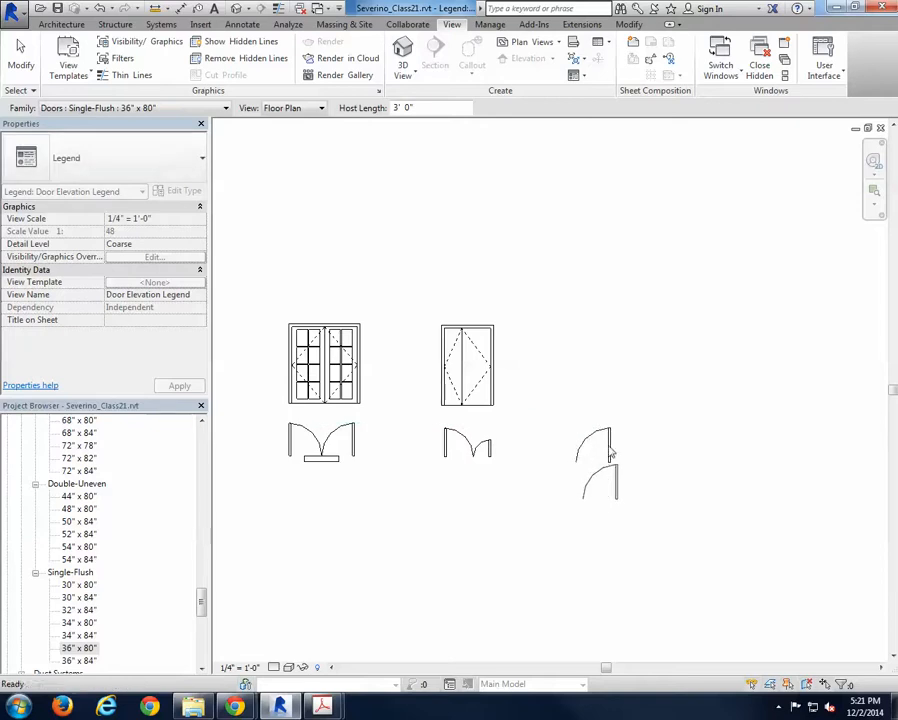
# - Copy the single-flush door's plan symbol upward, beside the other door elevations
pyautogui.click(606, 452)
pyautogui.press('c')
pyautogui.press('o')
pyautogui.click(660, 460)
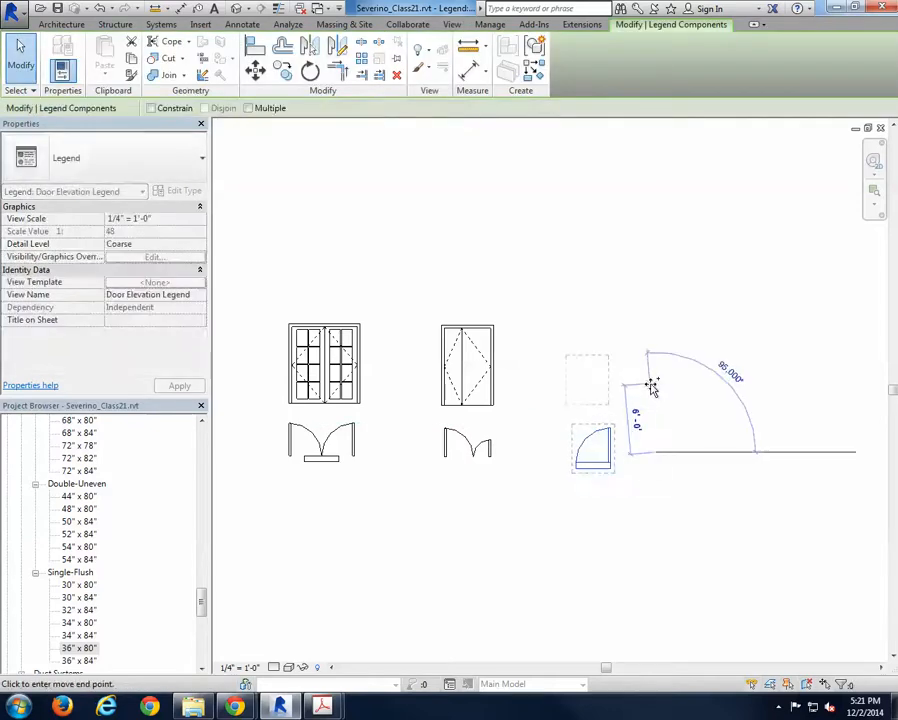
pyautogui.click(655, 385)
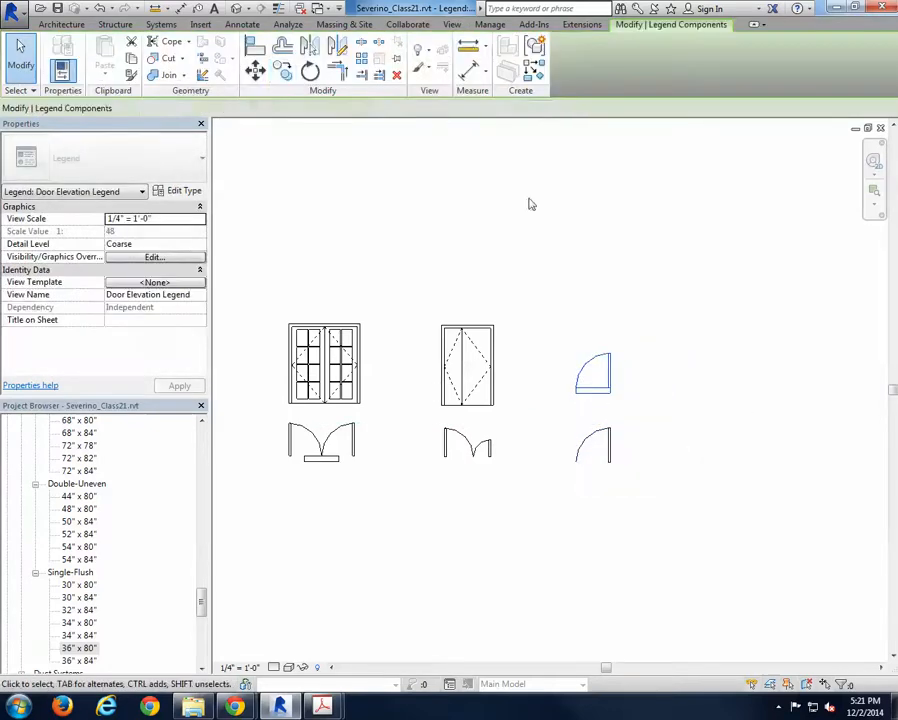
# - Try the Elevation : Front view on the upper single-flush door, then undo that change
pyautogui.click(433, 108)
pyautogui.click(447, 136)
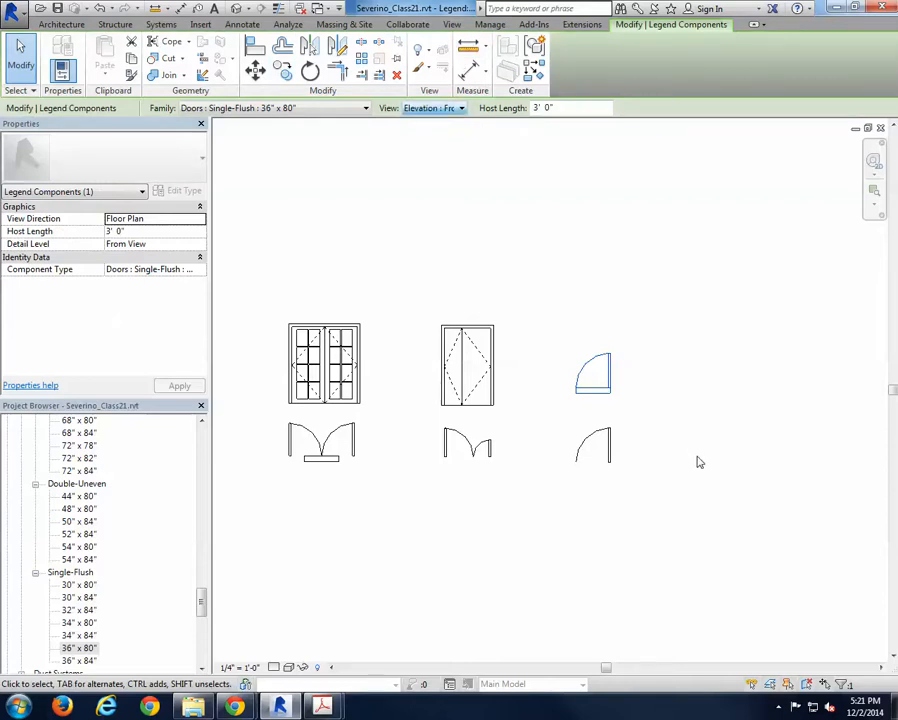
pyautogui.hotkey('ctrl', 'z')
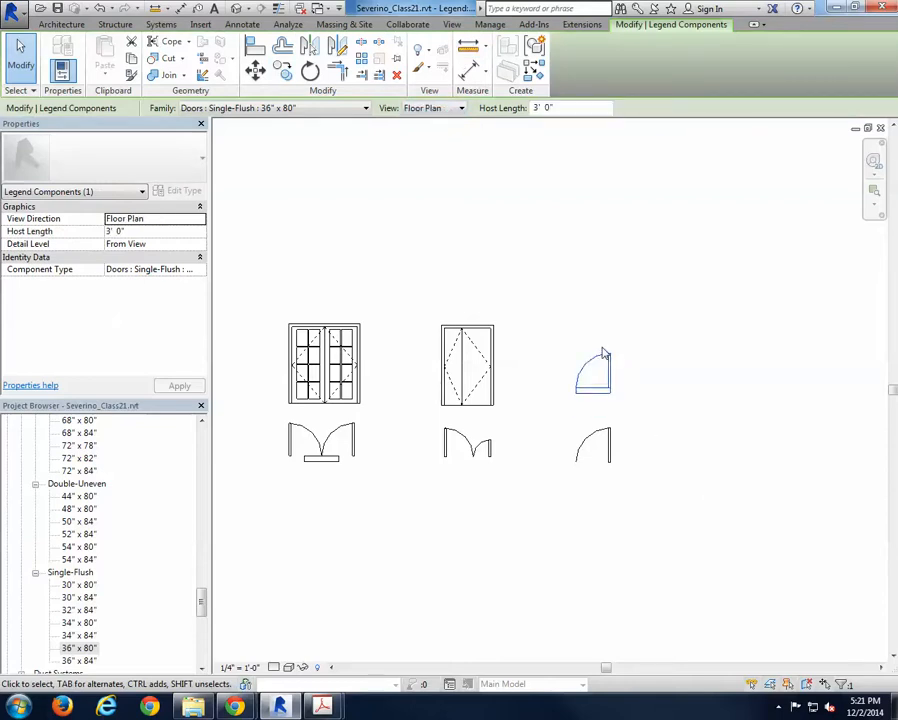
pyautogui.press('Escape')
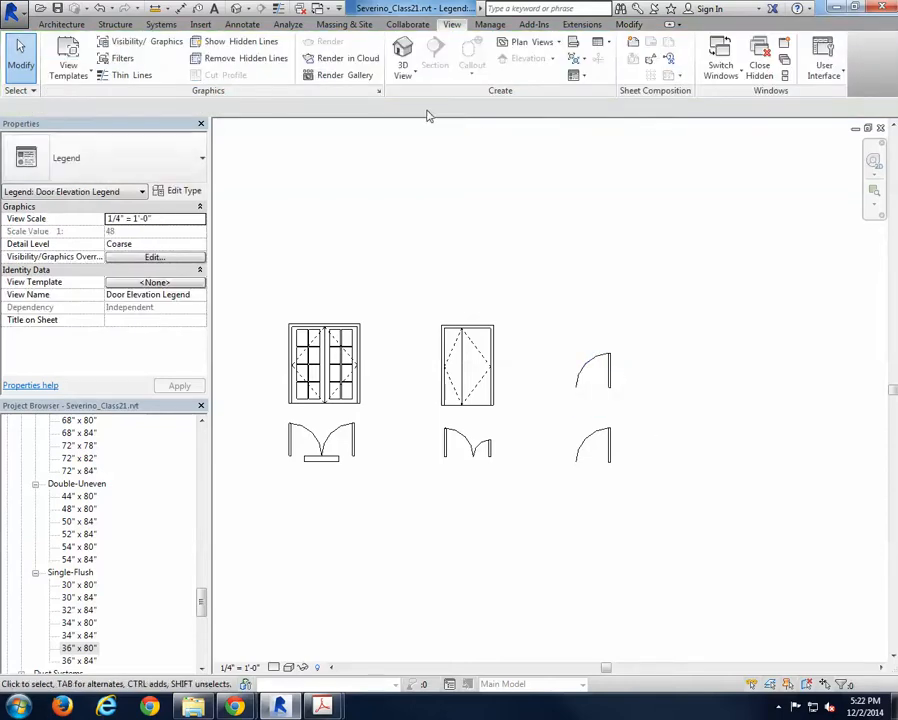
# - Set the upper single-flush door copy to the Elevation : Front view
pyautogui.click(592, 370)
pyautogui.click(458, 108)
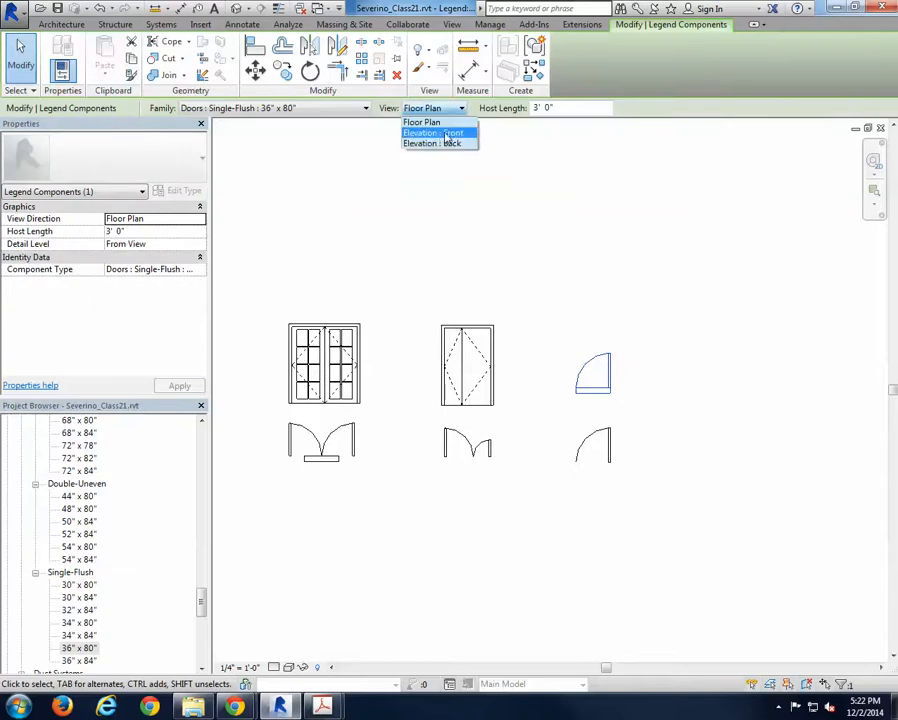
pyautogui.click(440, 133)
pyautogui.click(723, 383)
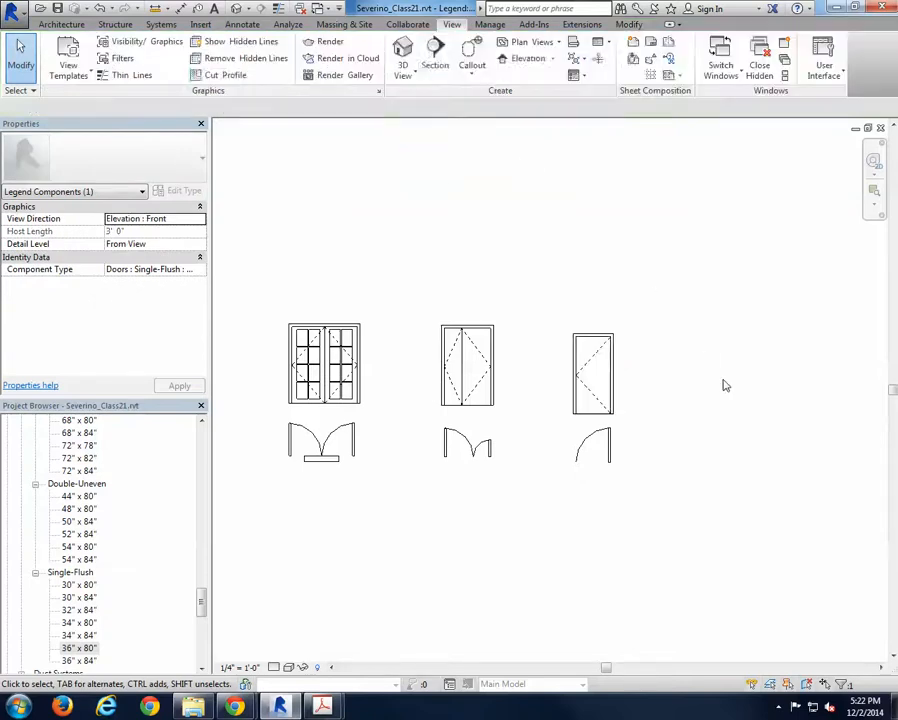
# - Move the single-flush door elevation upward to line it up with the other door elevations
pyautogui.click(610, 372)
pyautogui.press('v')
pyautogui.click(672, 360)
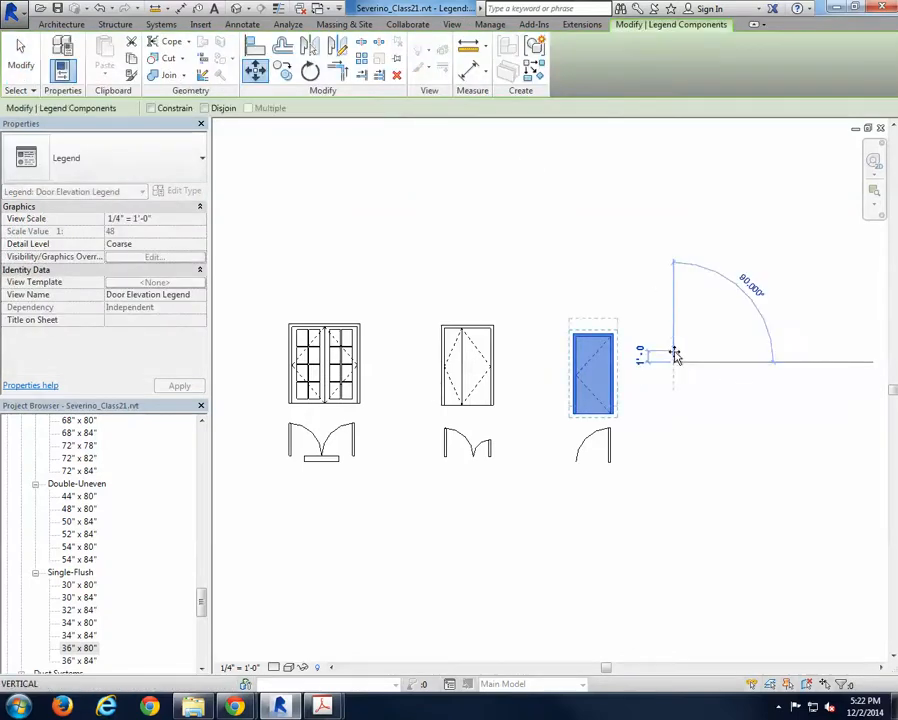
pyautogui.click(673, 355)
pyautogui.scroll(2, 600, 382)
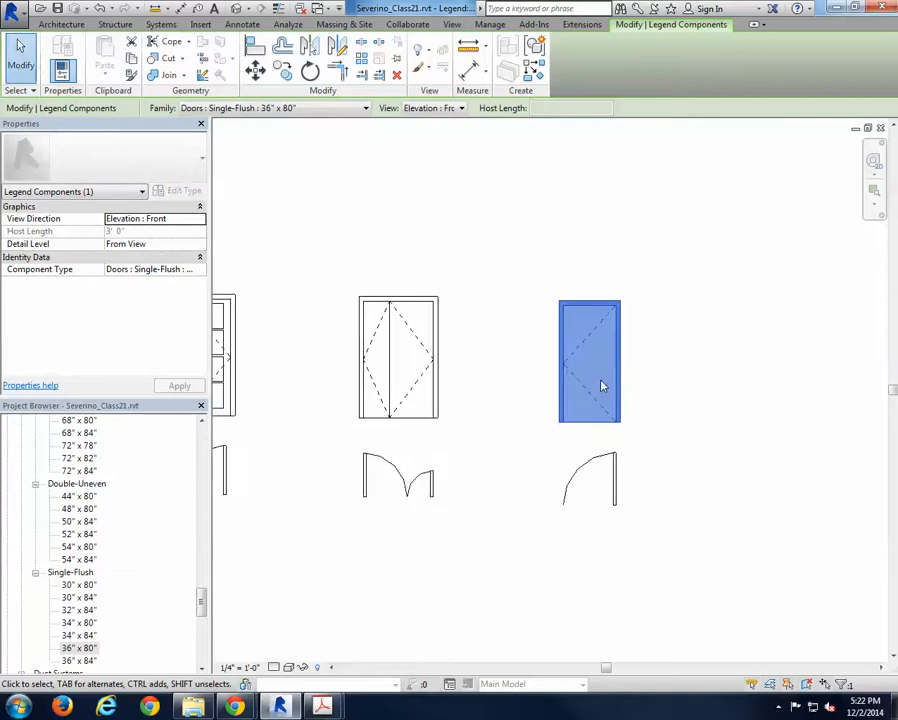
pyautogui.press('m')
pyautogui.press('v')
pyautogui.click(505, 337)
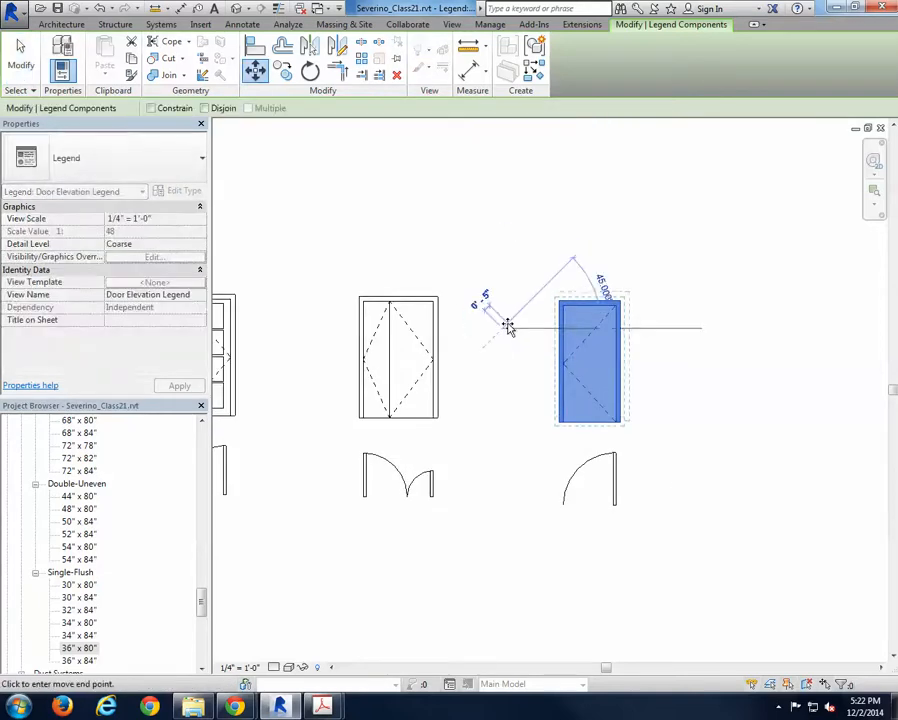
pyautogui.click(503, 322)
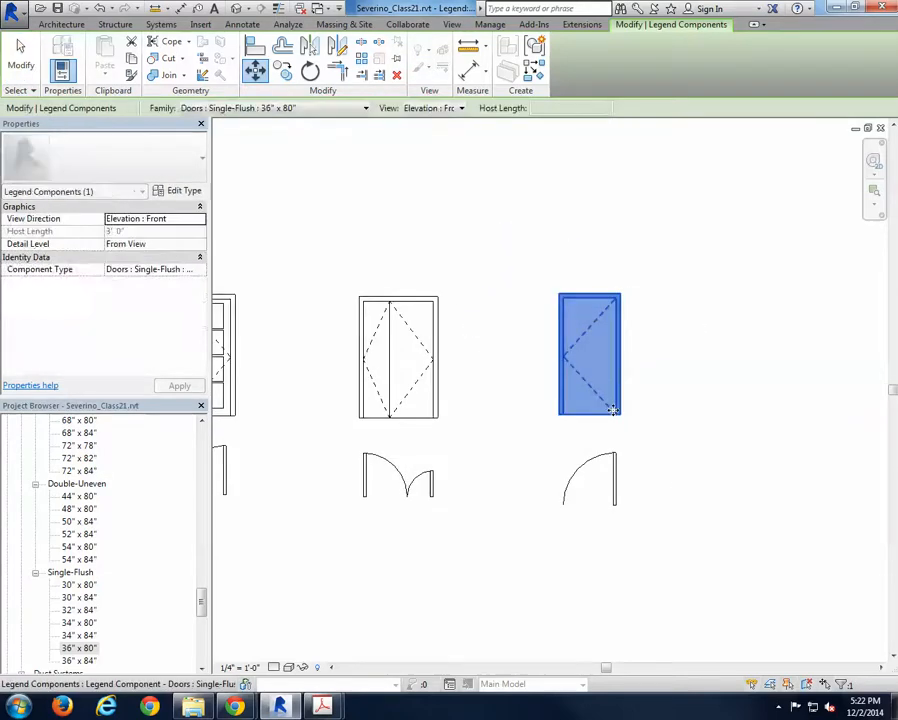
pyautogui.press('Escape')
# - Move the double-uneven door elevation slightly so it lines up with the neighbouring door elevations
pyautogui.scroll(-2, 614, 424)
pyautogui.click(493, 388)
pyautogui.press('m')
pyautogui.press('v')
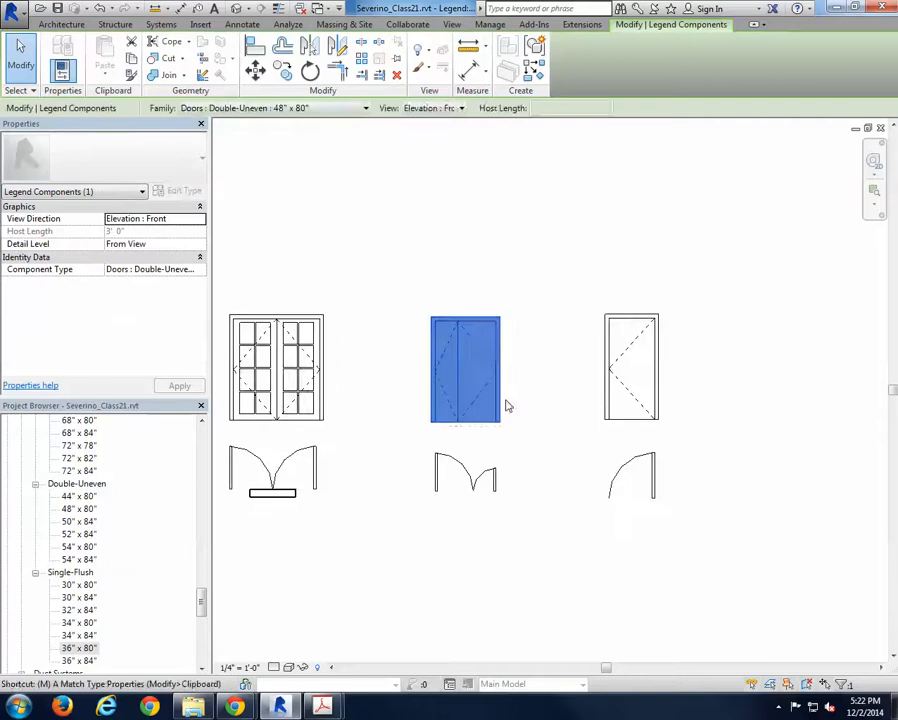
pyautogui.scroll(2, 534, 391)
pyautogui.click(533, 386)
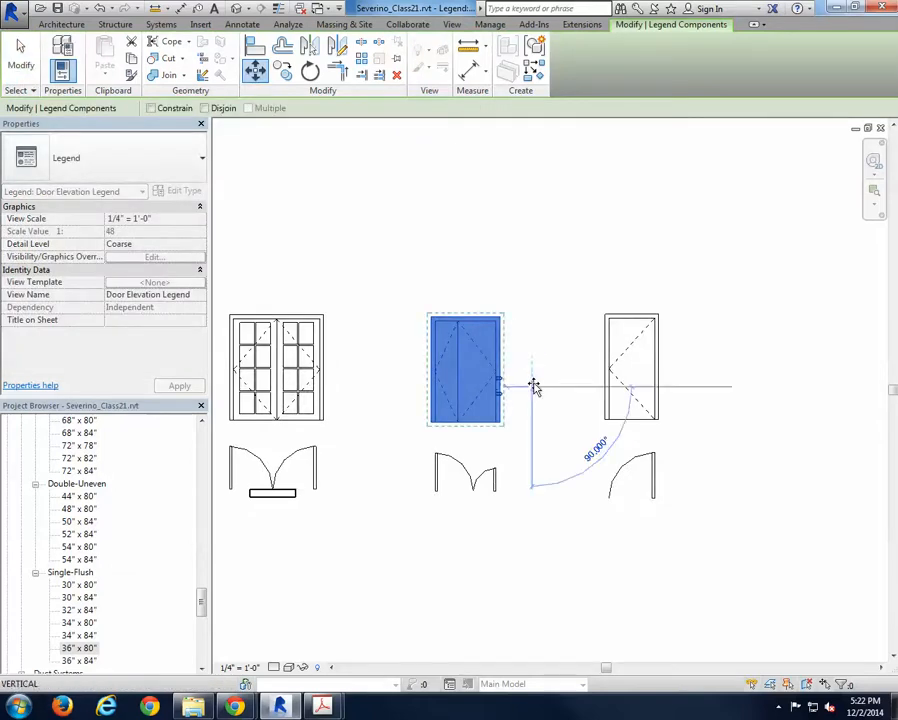
pyautogui.click(543, 414)
pyautogui.press('Escape')
# - Move the single-flush door elevation and its plan symbol horizontally closer to the double-uneven door
pyautogui.scroll(-2, 614, 447)
pyautogui.moveTo(614, 447); pyautogui.dragTo(626, 434, button='middle')
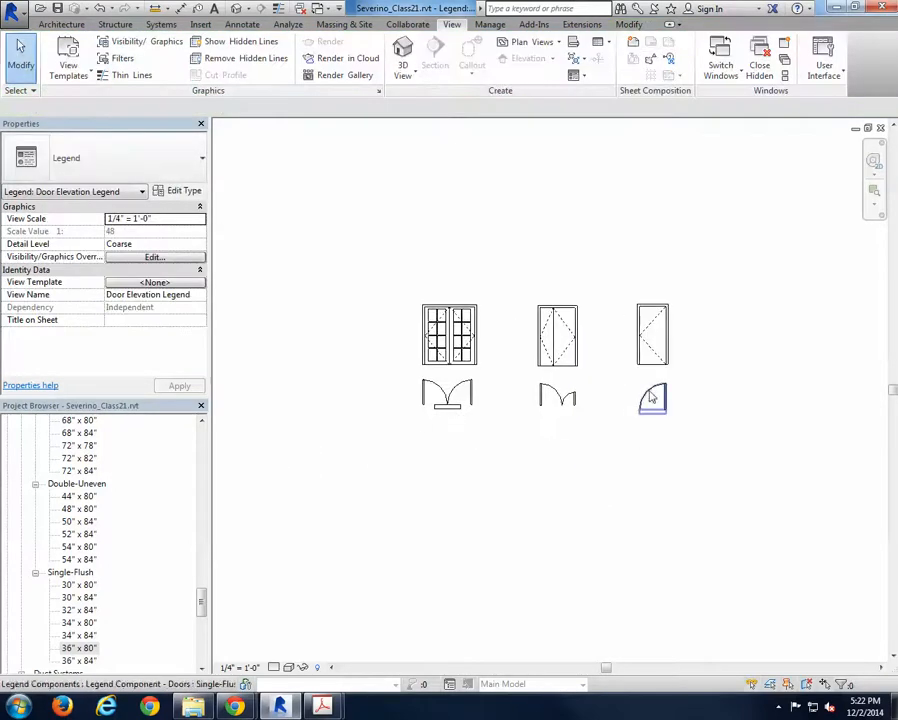
pyautogui.moveTo(616, 236); pyautogui.dragTo(722, 522)
pyautogui.press('v')
pyautogui.click(706, 523)
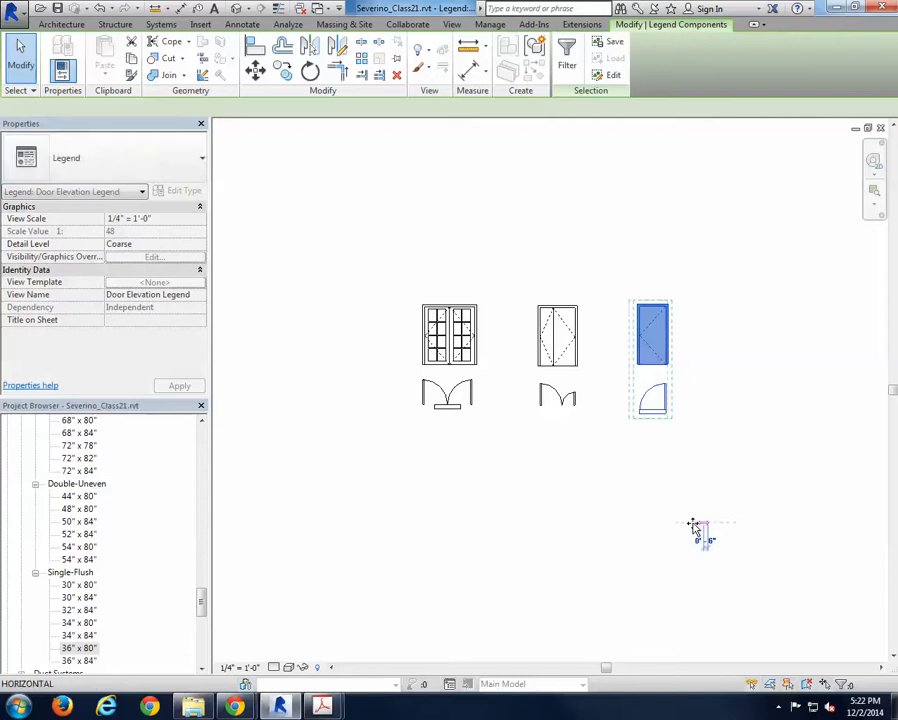
pyautogui.click(676, 523)
# - Move the double-uneven and single-flush doors with their plan symbols together, closer to the double-glass door
pyautogui.moveTo(511, 266); pyautogui.dragTo(668, 510)
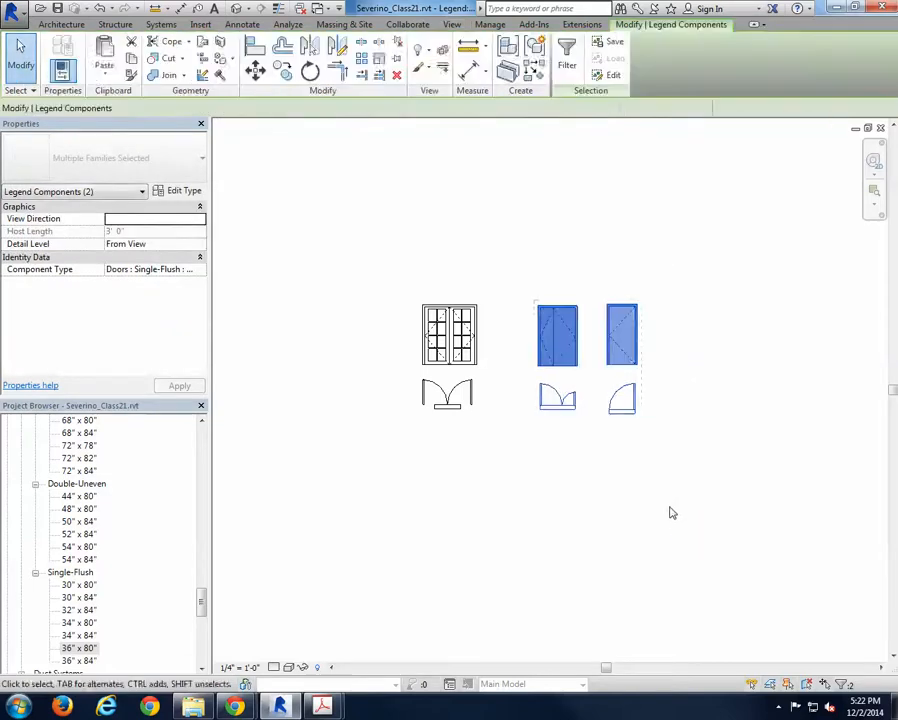
pyautogui.press('m')
pyautogui.press('v')
pyautogui.click(666, 512)
pyautogui.click(616, 512)
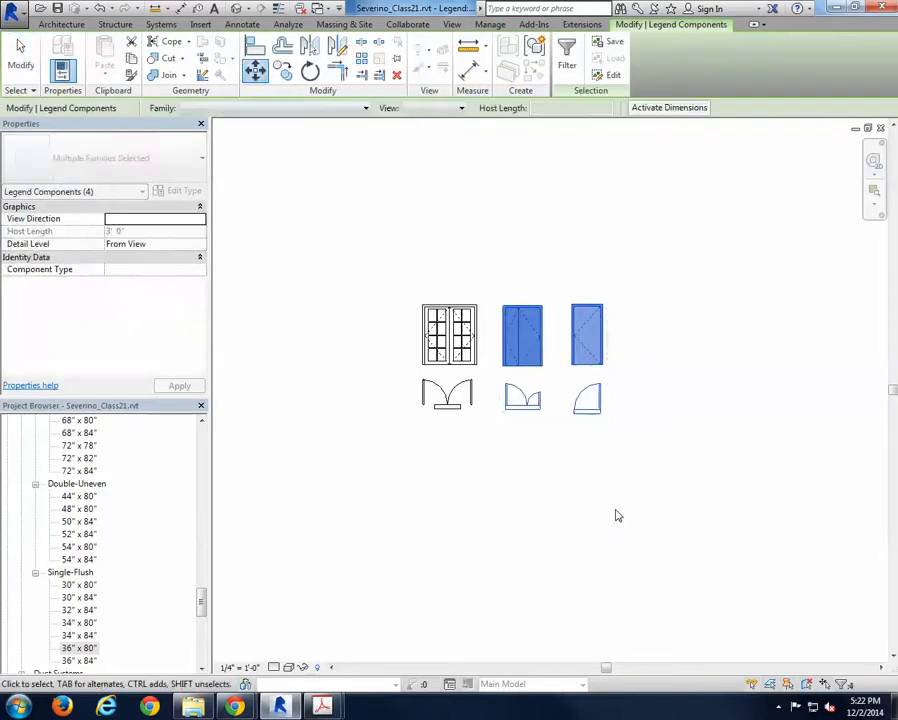
pyautogui.press('Escape')
# - Open the sheet A 606 - Schedule
pyautogui.scroll(-1, 600, 502)
pyautogui.moveTo(600, 502); pyautogui.dragTo(552, 420, button='middle')
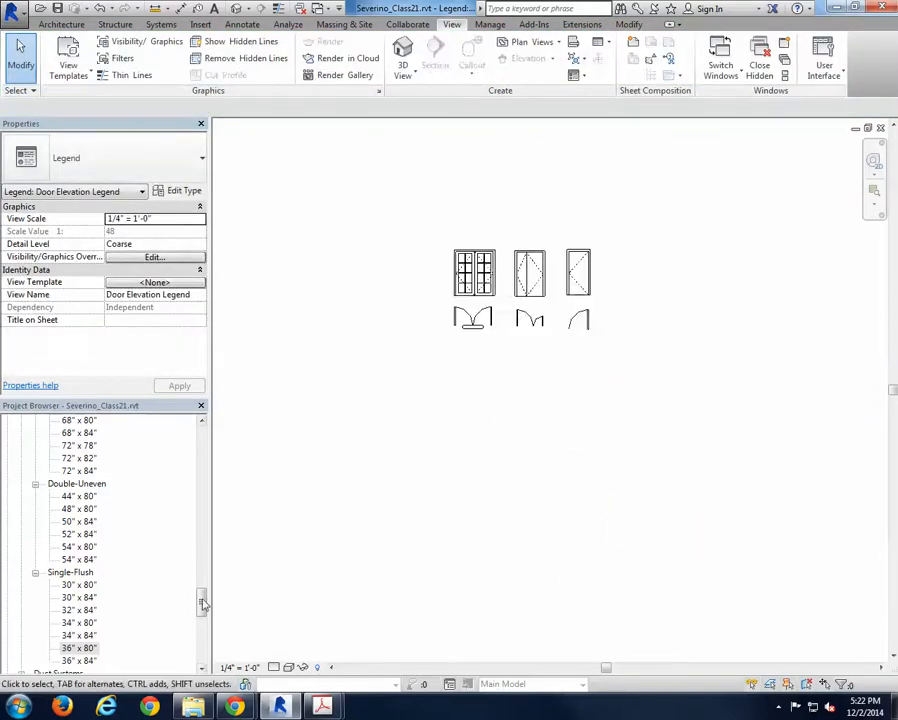
pyautogui.moveTo(202, 603); pyautogui.dragTo(201, 525)
pyautogui.click(8, 598)
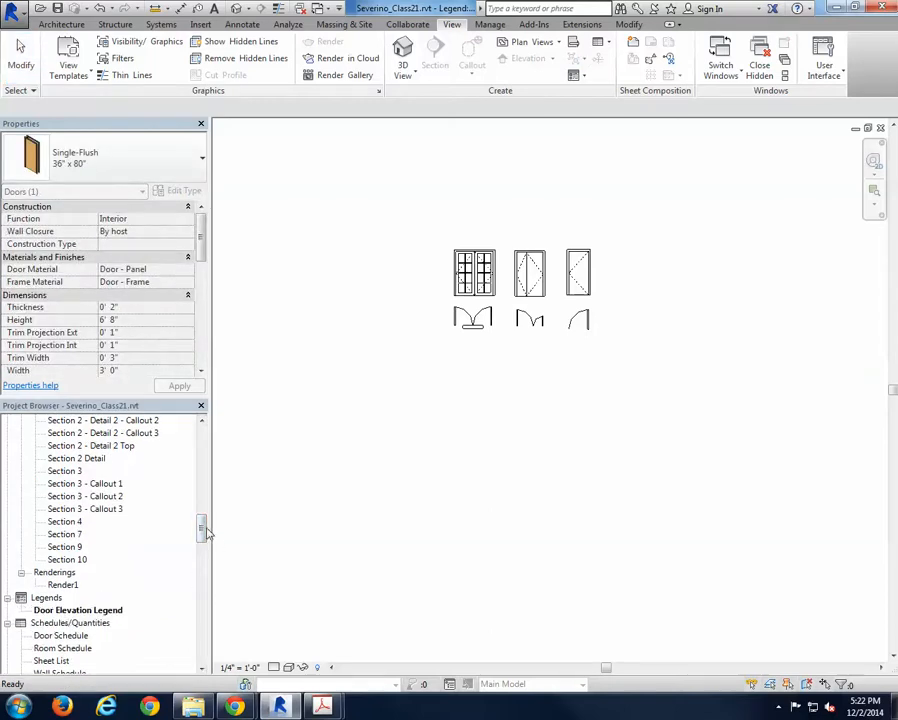
pyautogui.moveTo(203, 530); pyautogui.dragTo(203, 563)
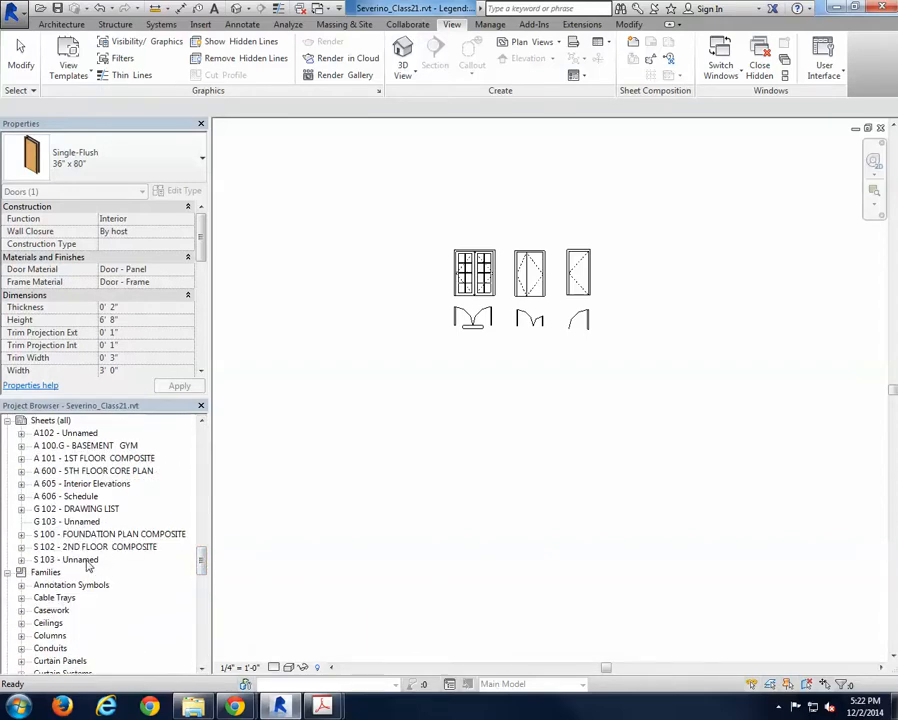
pyautogui.doubleClick(88, 497)
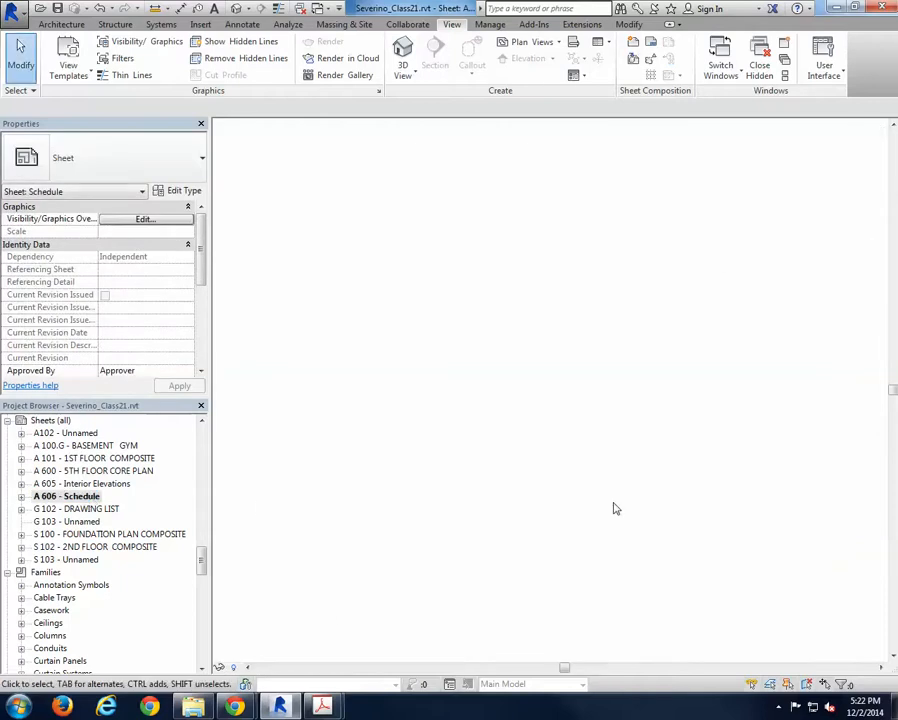
# - Reposition the door schedule inside the sheet border, near its upper edge and clear of the title block
pyautogui.moveTo(502, 406); pyautogui.dragTo(344, 418)
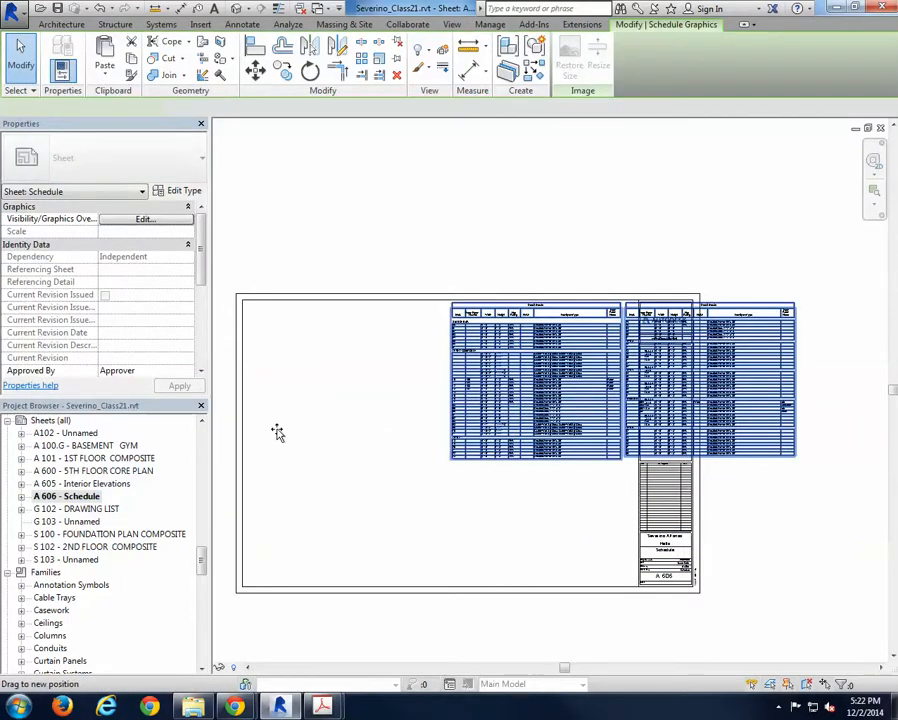
pyautogui.moveTo(277, 432); pyautogui.dragTo(320, 426)
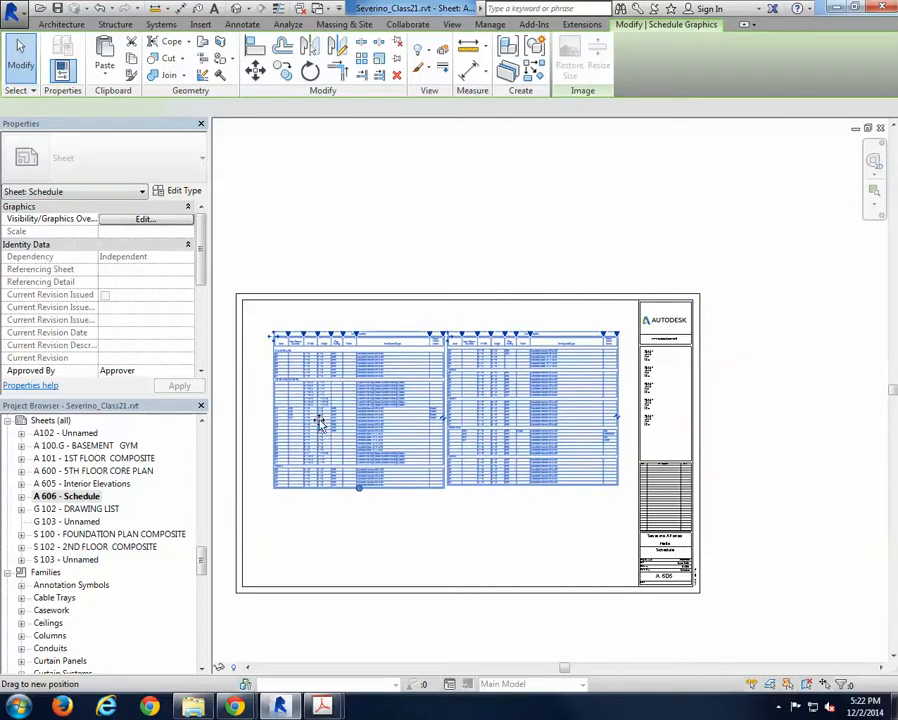
pyautogui.moveTo(342, 516); pyautogui.dragTo(332, 540)
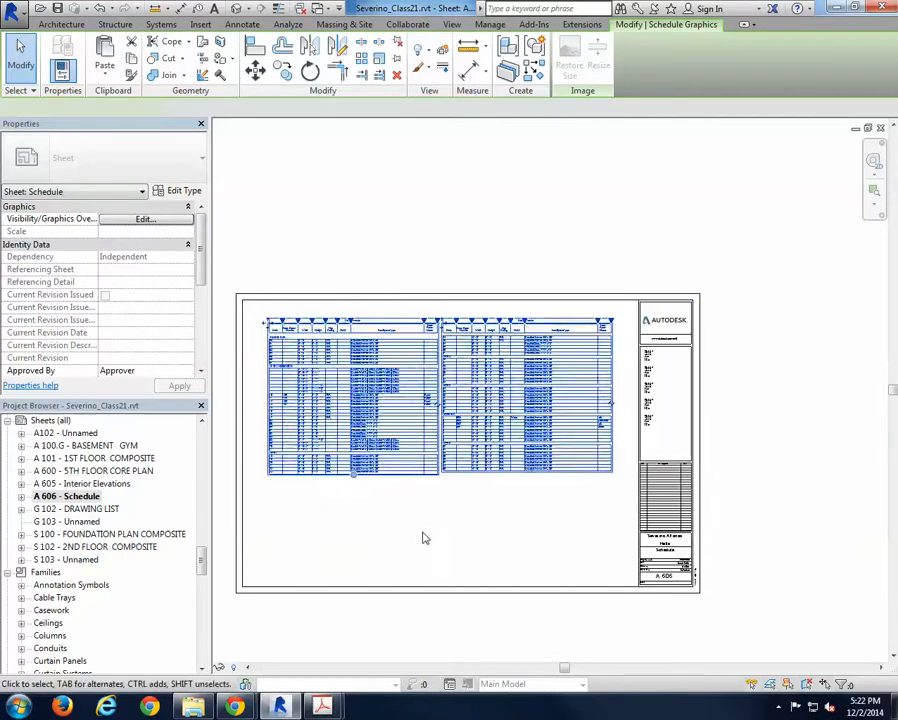
pyautogui.click(415, 538)
# - Place the Door Elevation Legend on the sheet below the left part of the door schedule
pyautogui.moveTo(202, 557); pyautogui.dragTo(202, 545)
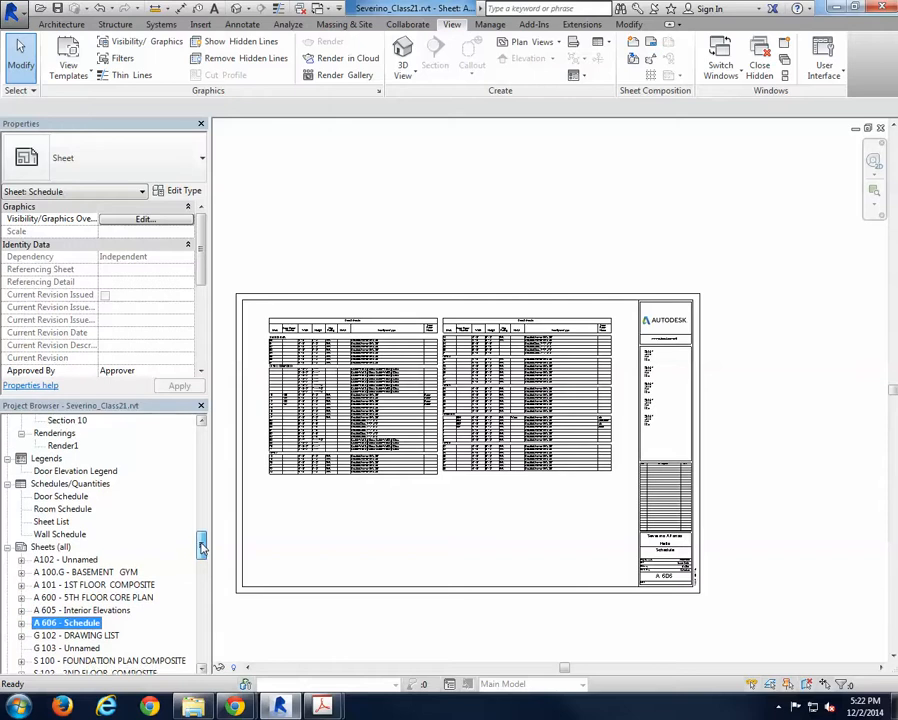
pyautogui.moveTo(62, 497); pyautogui.dragTo(330, 540)
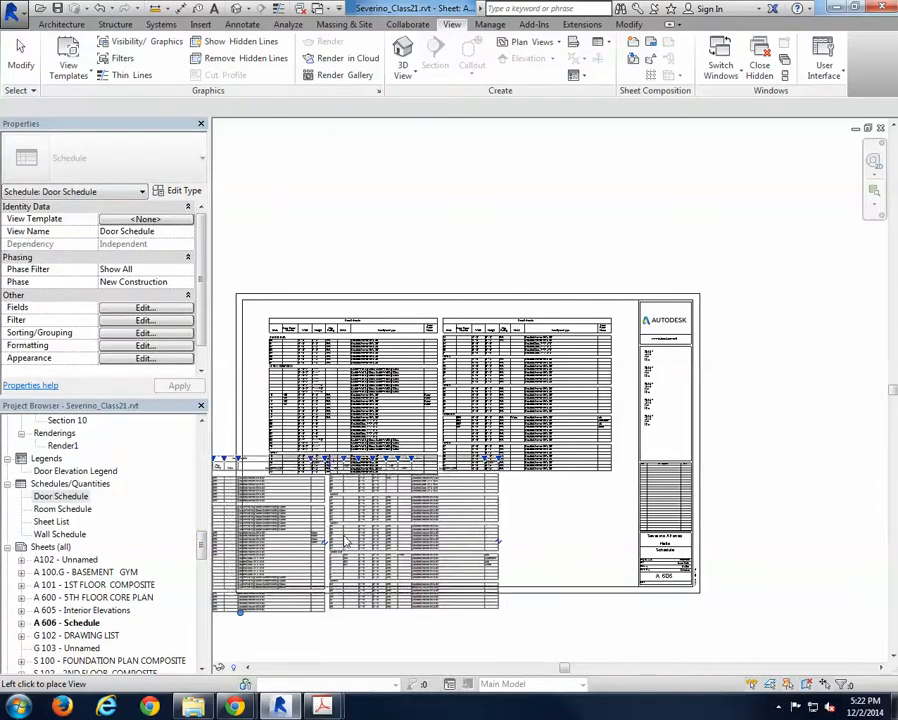
pyautogui.press('Escape')
pyautogui.click(75, 471)
pyautogui.moveTo(367, 542); pyautogui.dragTo(366, 536)
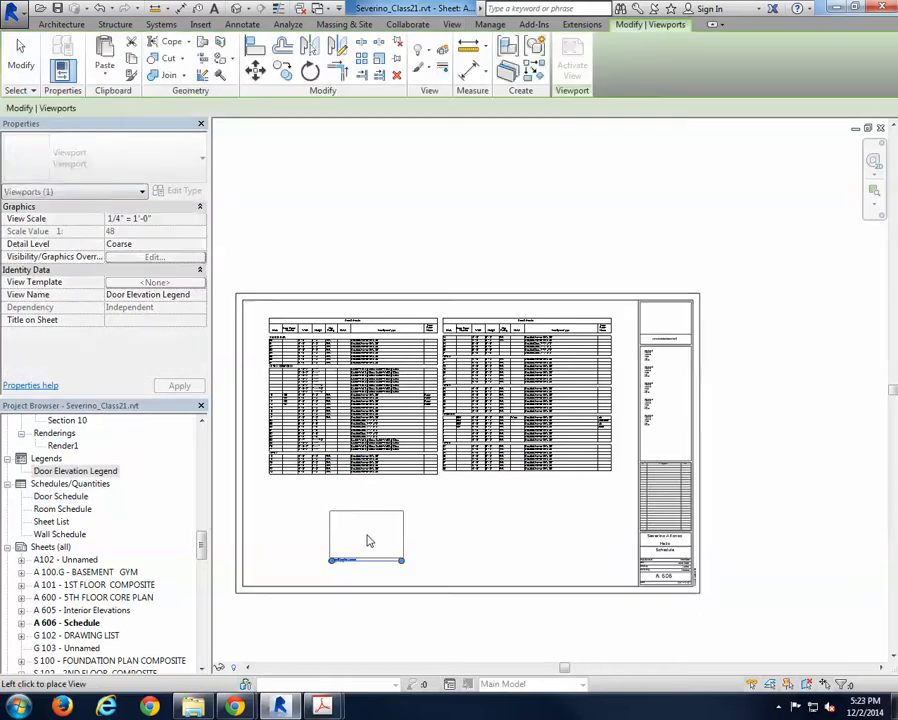
pyautogui.click(316, 530)
# - Activate the legend's view on the sheet, set its scale to 1/2" = 1'-0", and deactivate the view
pyautogui.scroll(3, 321, 567)
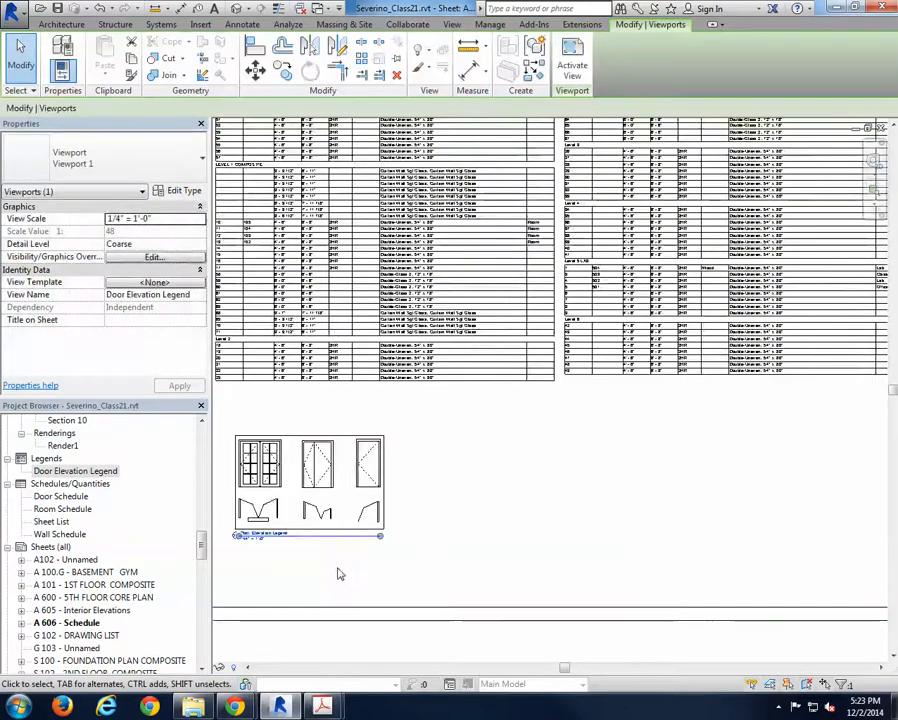
pyautogui.moveTo(338, 569); pyautogui.dragTo(592, 514, button='middle')
pyautogui.click(594, 502)
pyautogui.doubleClick(589, 448)
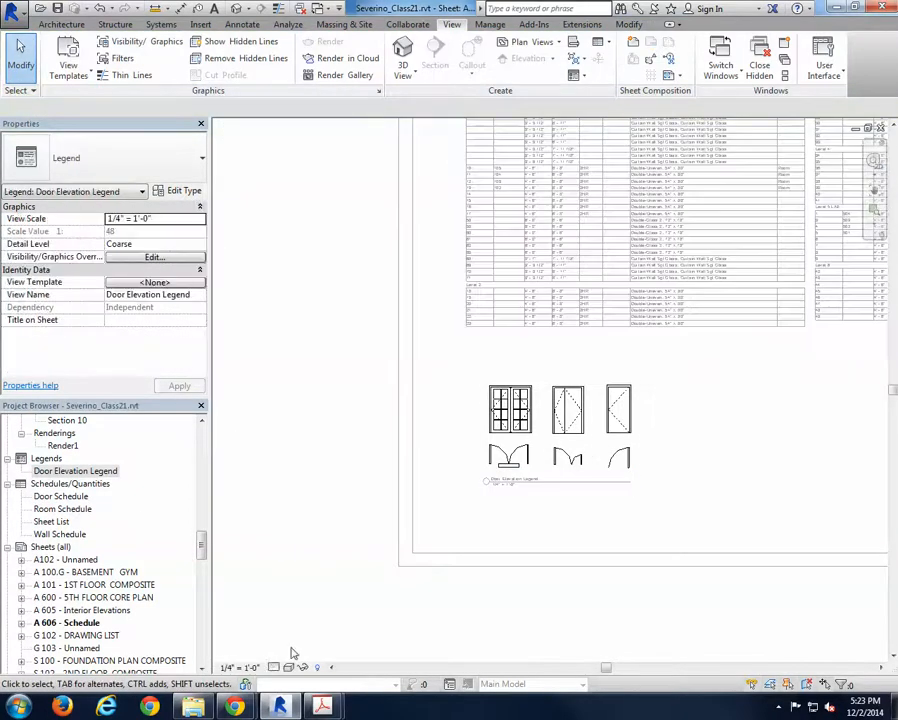
pyautogui.click(240, 668)
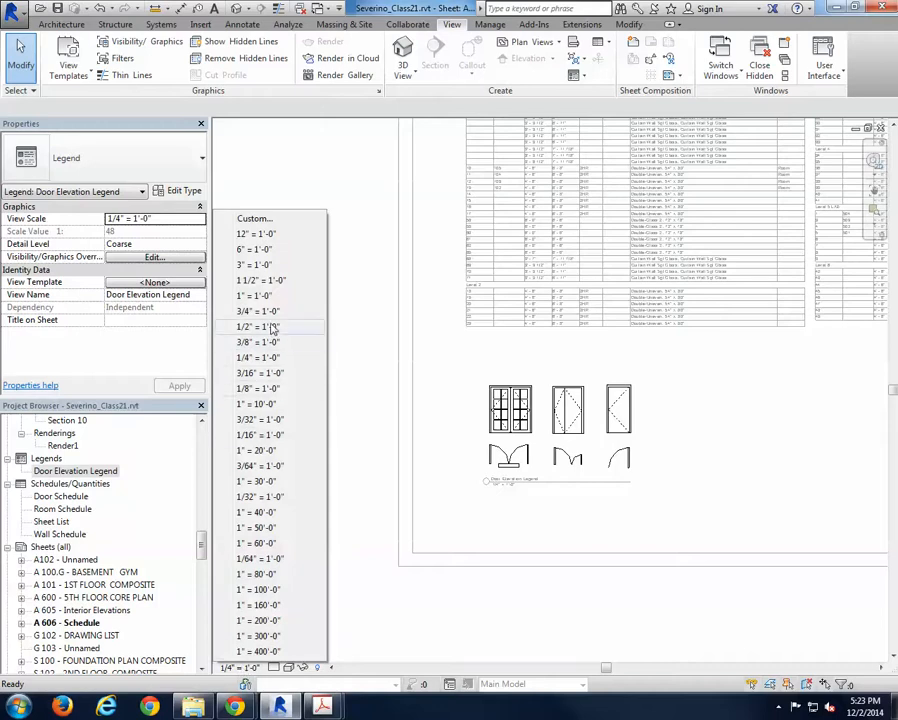
pyautogui.click(476, 421)
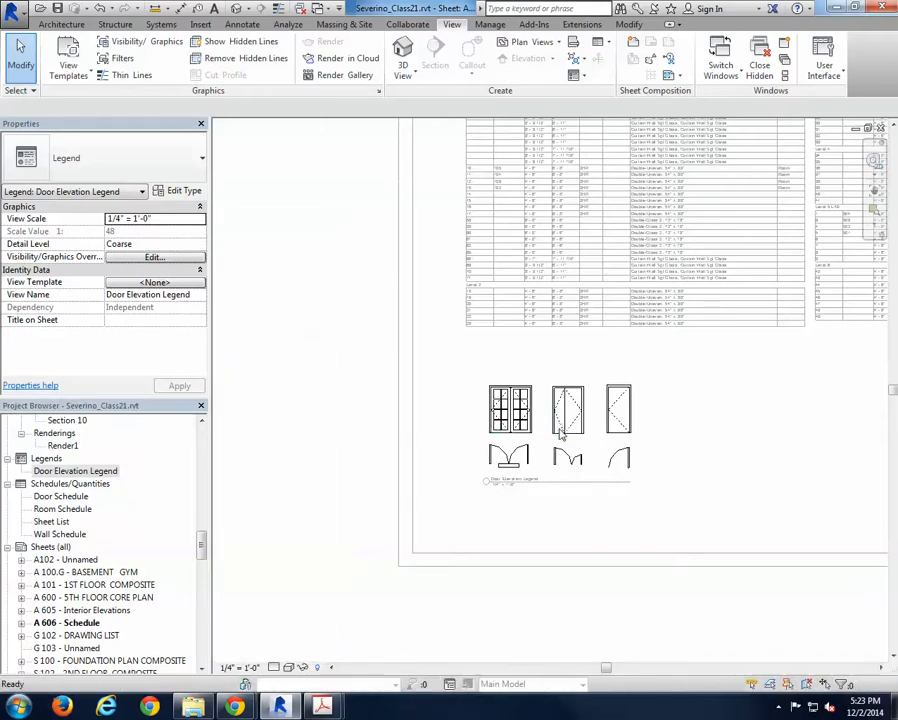
pyautogui.scroll(-4, 670, 486)
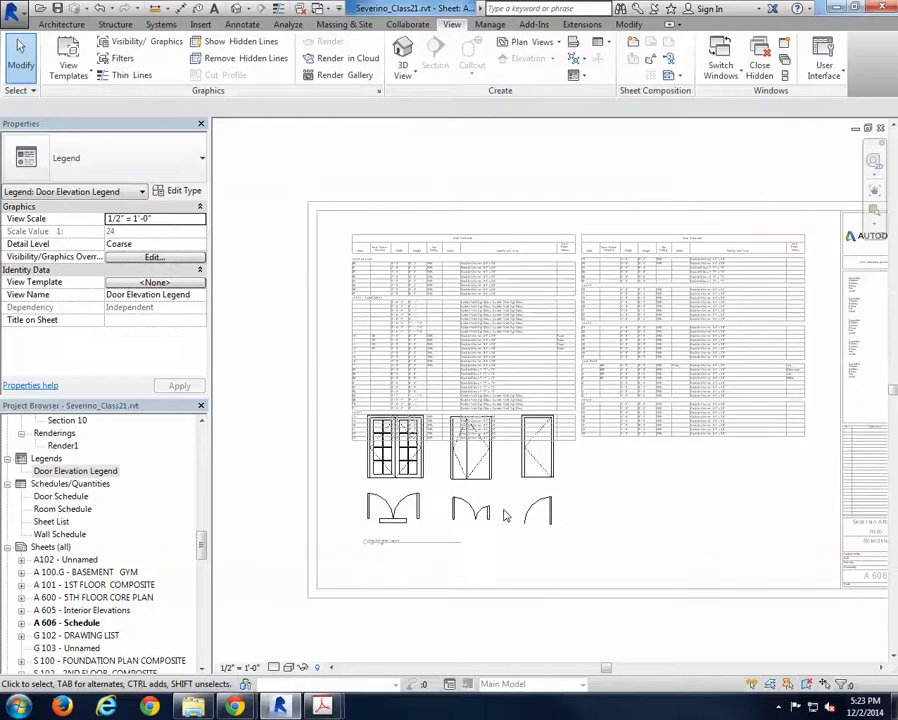
pyautogui.rightClick(516, 490)
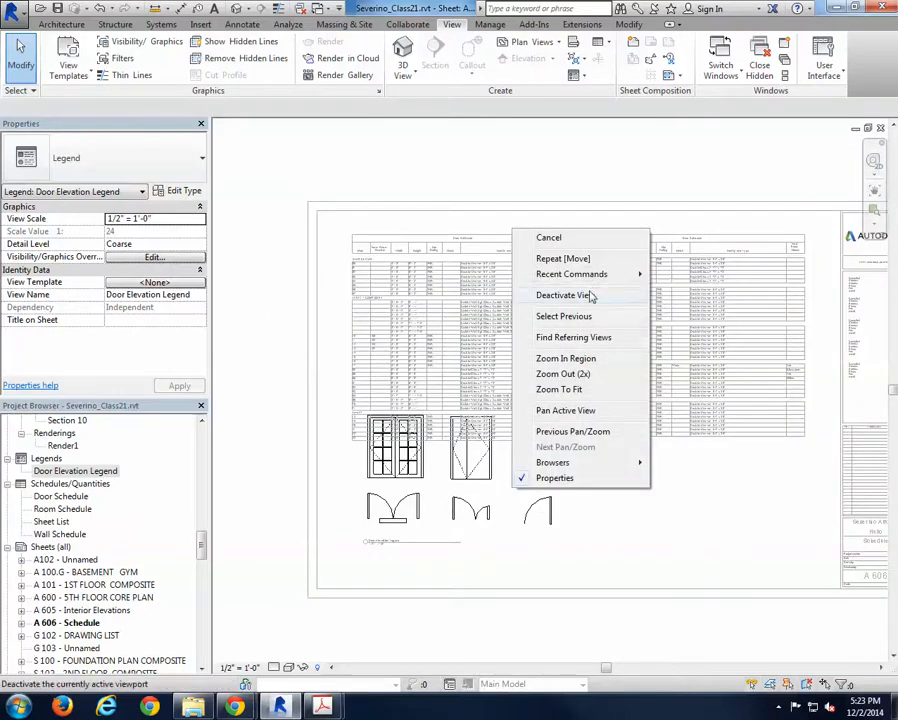
pyautogui.click(590, 296)
# - Move the door legend down clear of the door schedule, and nudge the schedule upward to widen the gap
pyautogui.moveTo(550, 486); pyautogui.dragTo(540, 527)
pyautogui.click(593, 587)
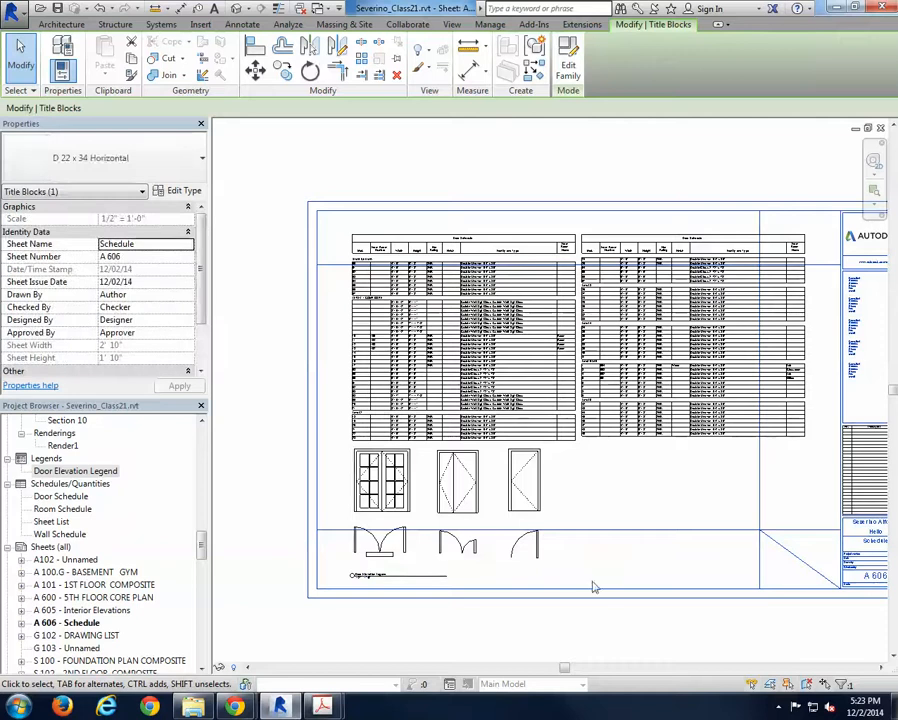
pyautogui.click(624, 352)
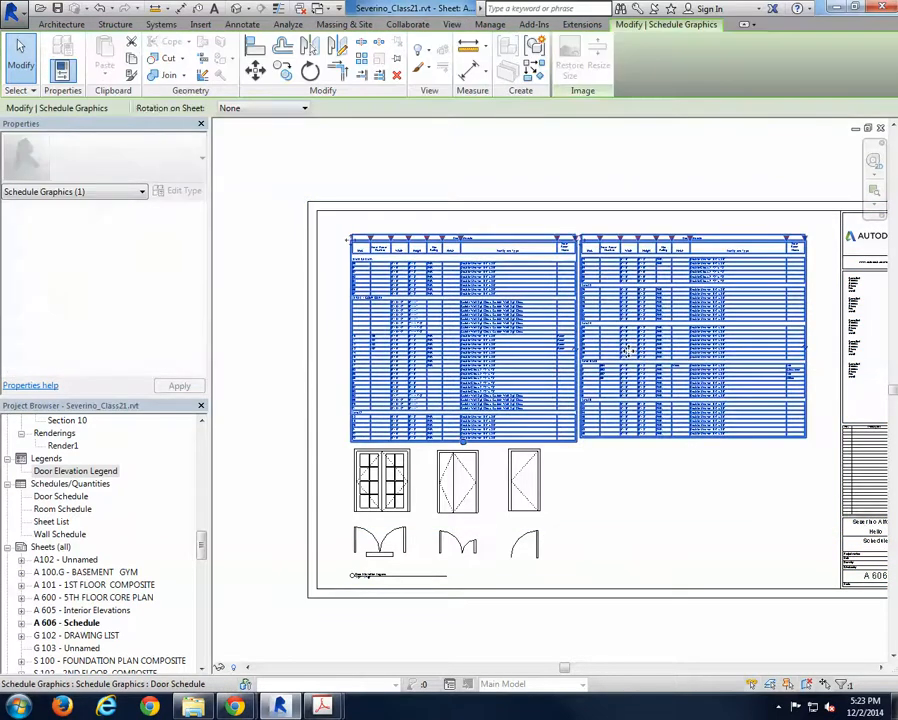
pyautogui.press('Up')
pyautogui.press('Up')
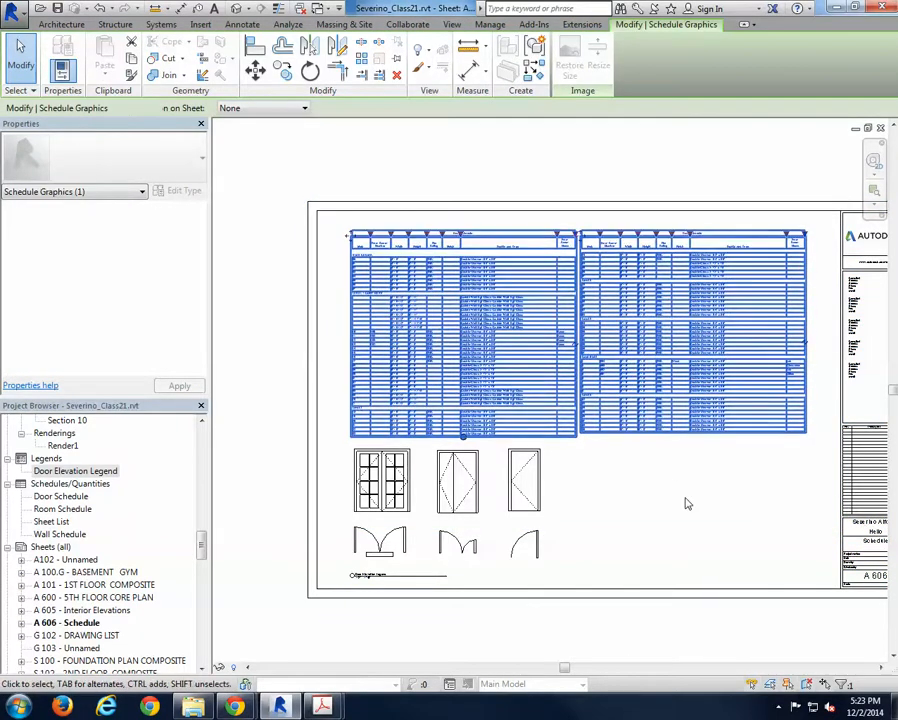
pyautogui.press('Up')
pyautogui.press('Up')
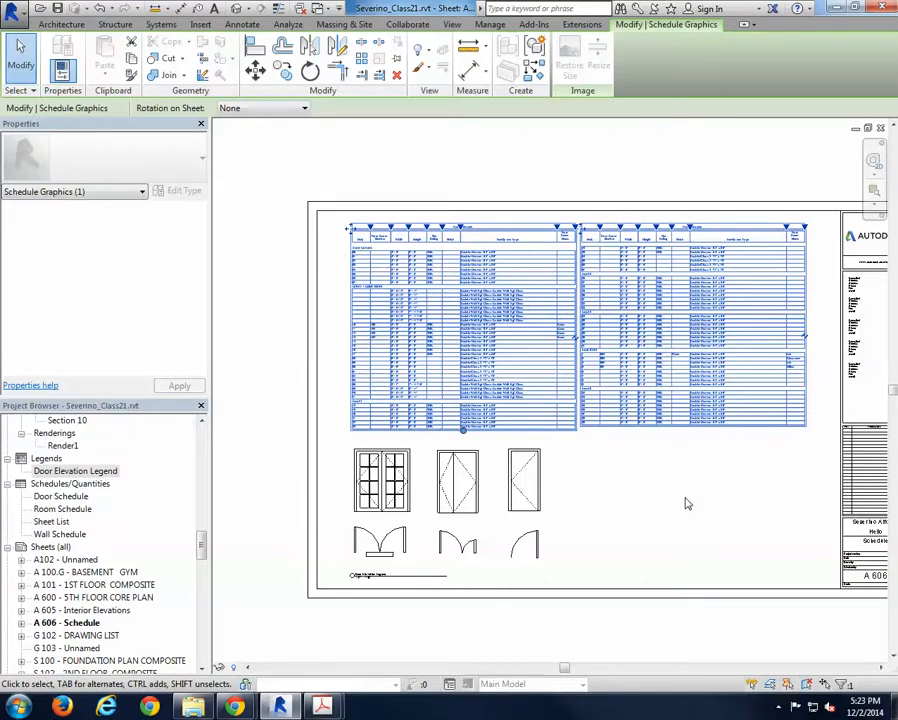
pyautogui.click(689, 490)
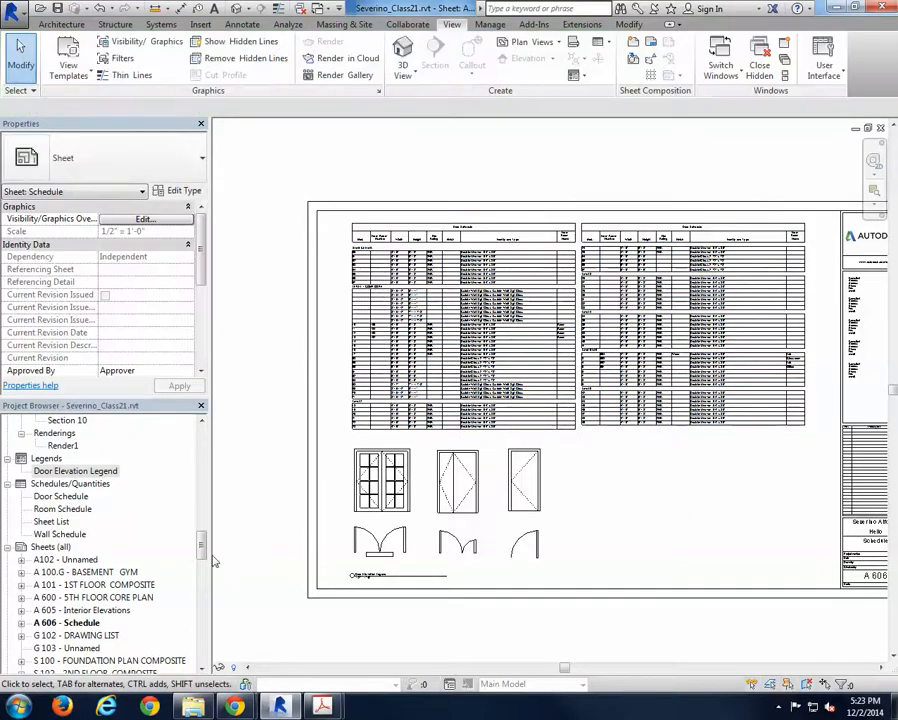
# - Create a new legend view named Window Legend at a scale of 1/2" = 1'-0"
pyautogui.click(46, 459)
pyautogui.rightClick(46, 459)
pyautogui.click(90, 462)
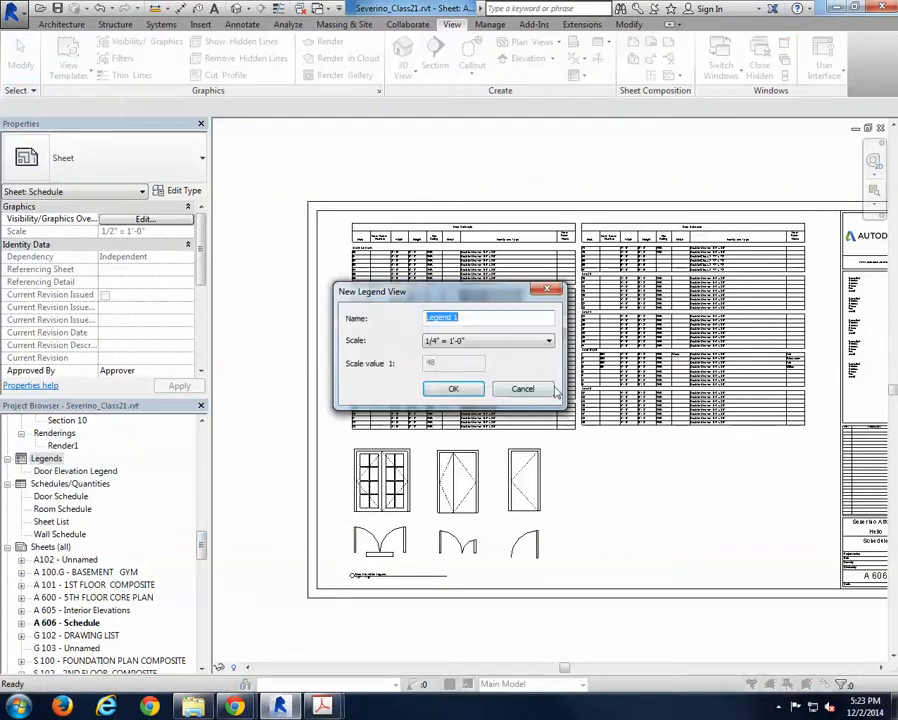
pyautogui.write('Window ')
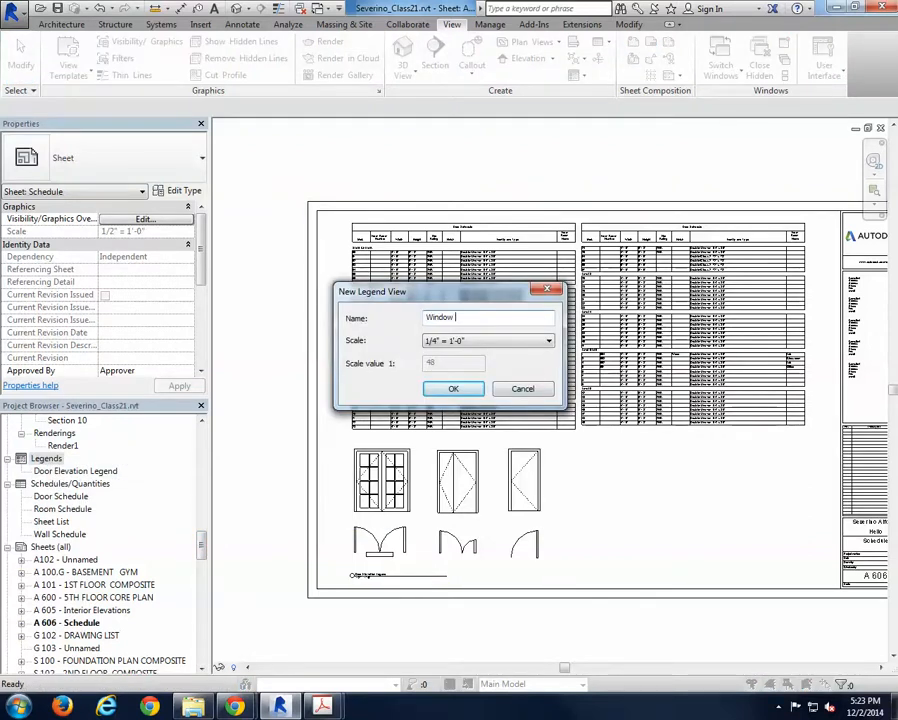
pyautogui.write('LEgend')
pyautogui.click(463, 317)
pyautogui.press('BackSpace')
pyautogui.write('e')
pyautogui.click(485, 341)
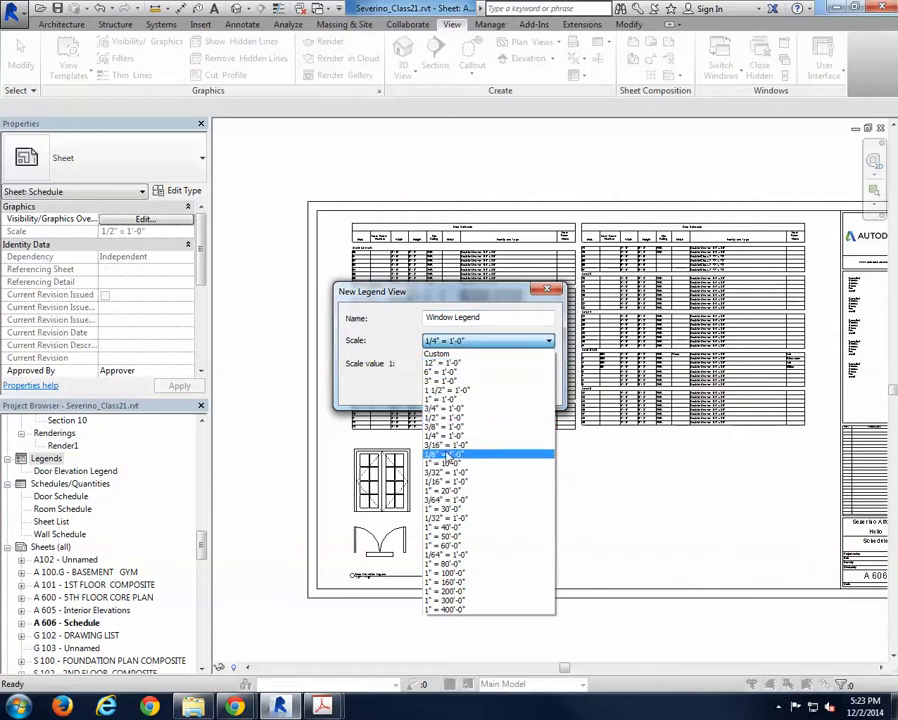
pyautogui.click(445, 417)
pyautogui.click(455, 389)
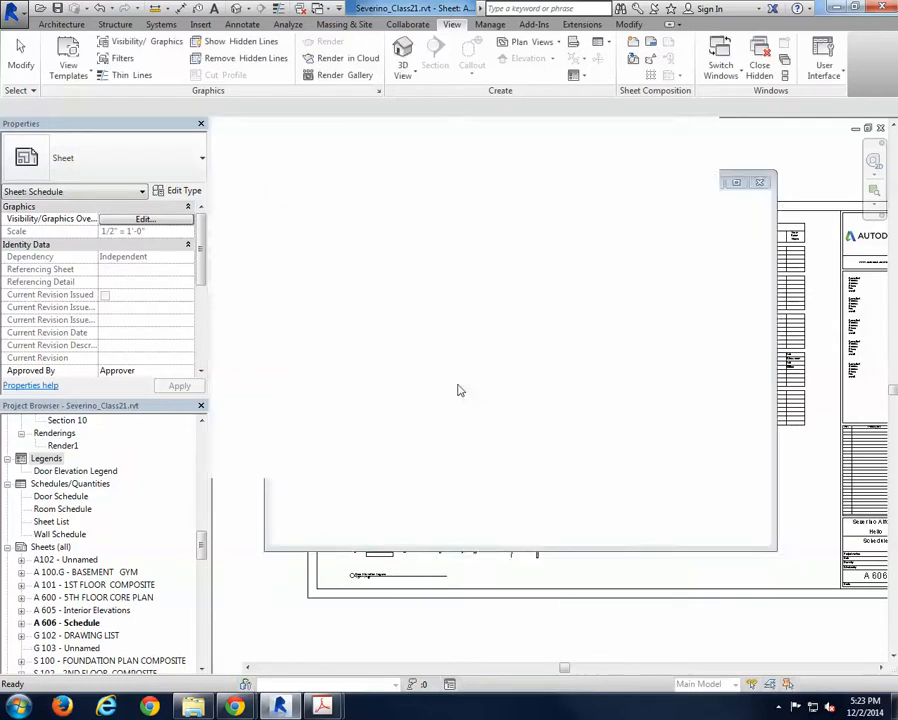
# - Place the plan view of the Casement 3x3 with Trim 36" x 60" window in the Window Legend
pyautogui.moveTo(201, 545); pyautogui.dragTo(201, 640)
pyautogui.click(21, 535)
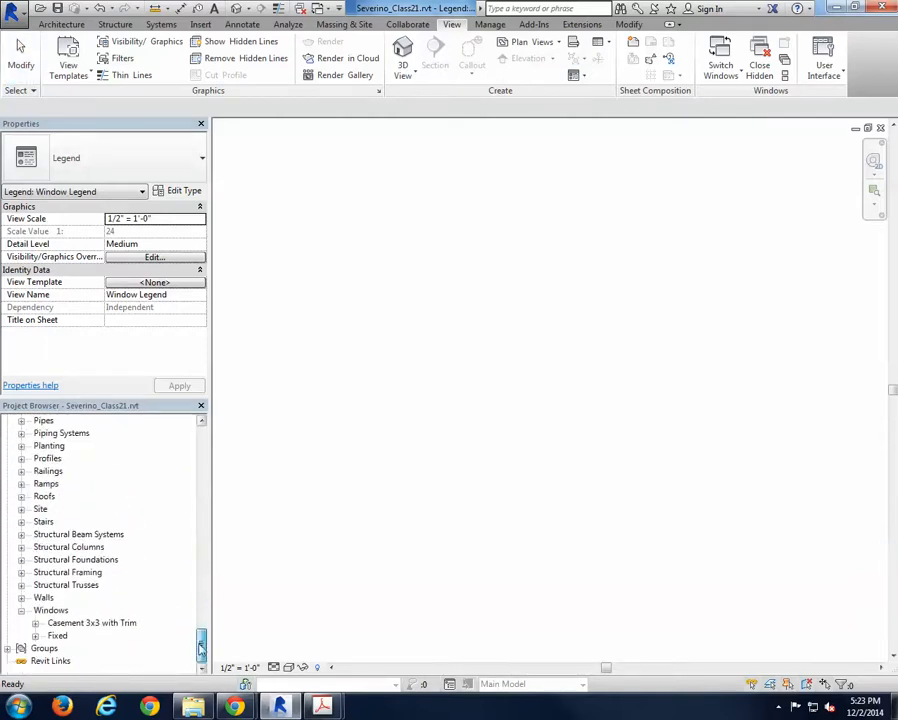
pyautogui.click(35, 623)
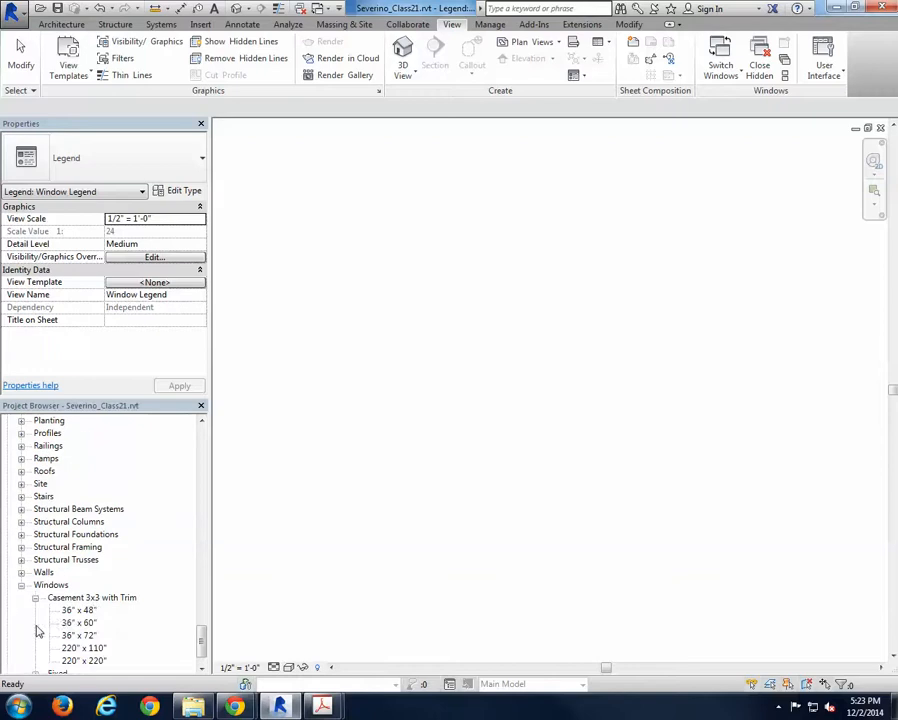
pyautogui.click(79, 622)
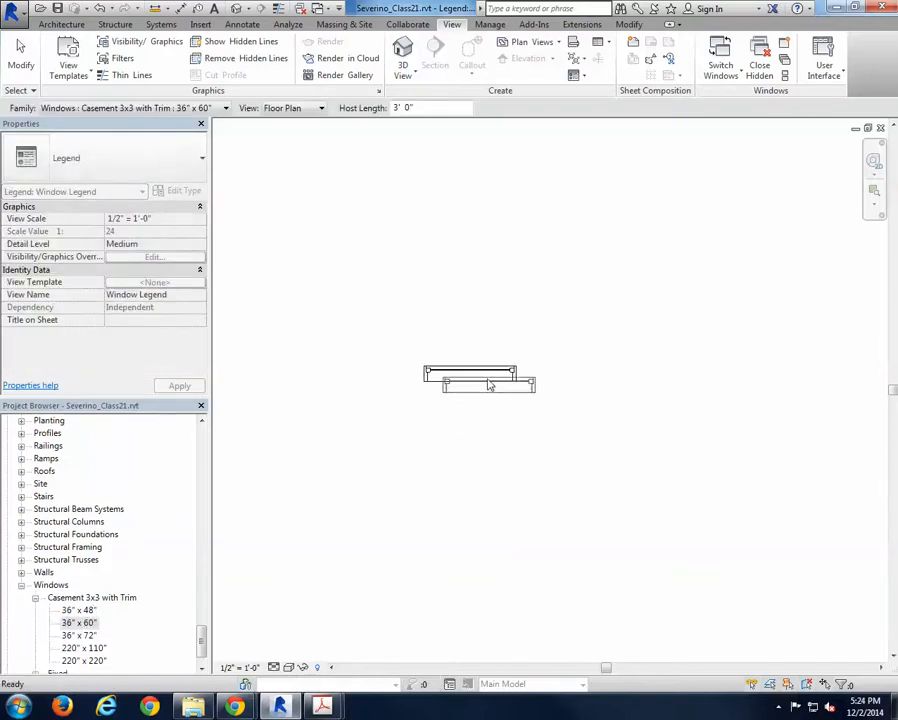
pyautogui.press('Escape')
# - Copy the casement window's plan symbol straight up above the original
pyautogui.click(489, 376)
pyautogui.press('c')
pyautogui.press('c')
pyautogui.click(521, 407)
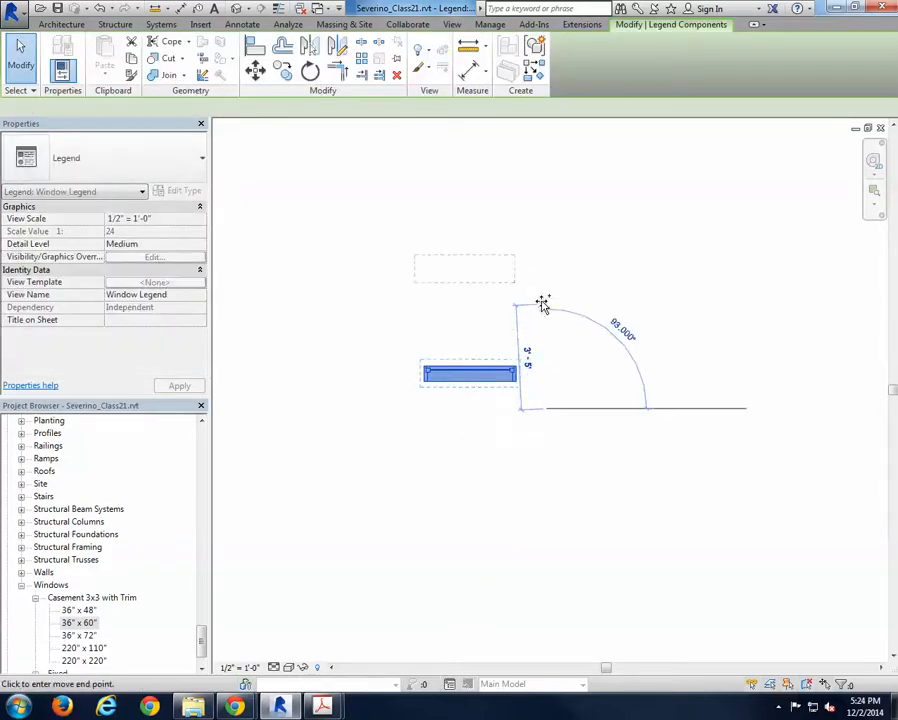
pyautogui.click(518, 286)
# - Change the upper casement window component's view to Elevation : Front
pyautogui.click(484, 256)
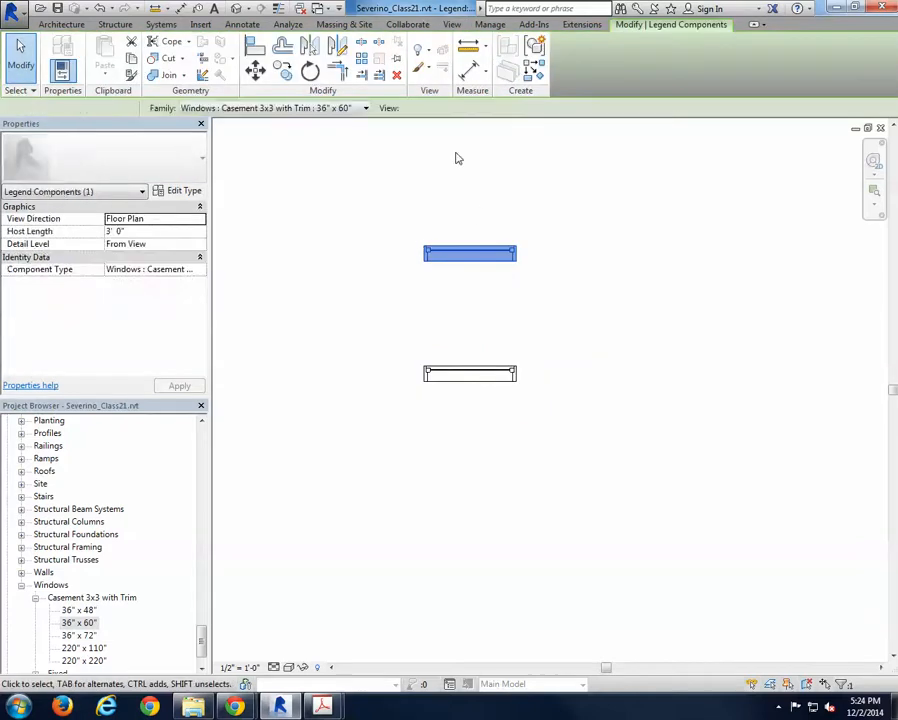
pyautogui.click(444, 108)
pyautogui.click(438, 133)
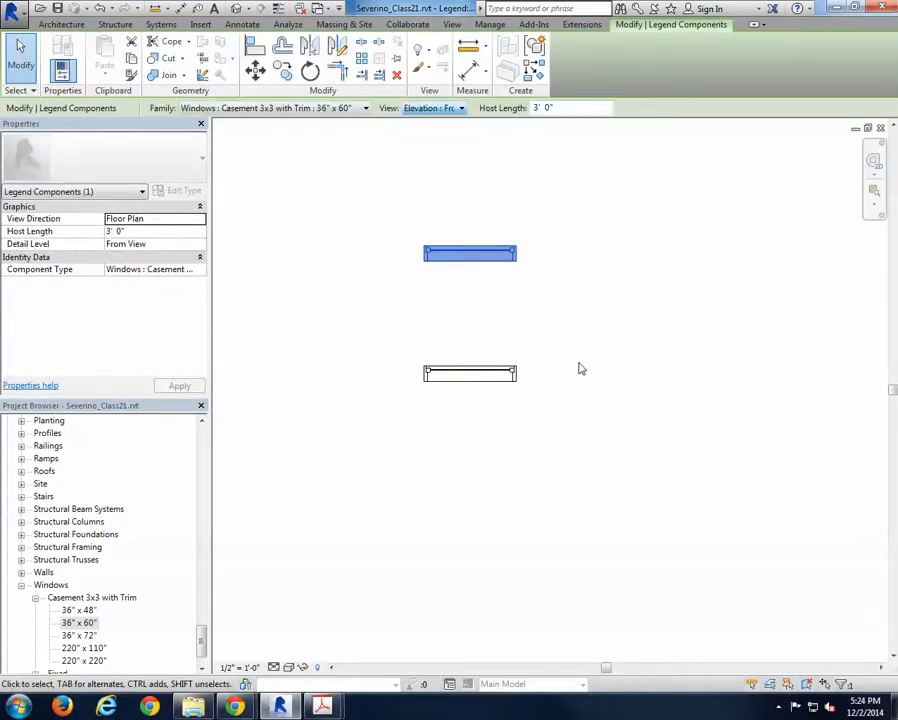
pyautogui.click(626, 452)
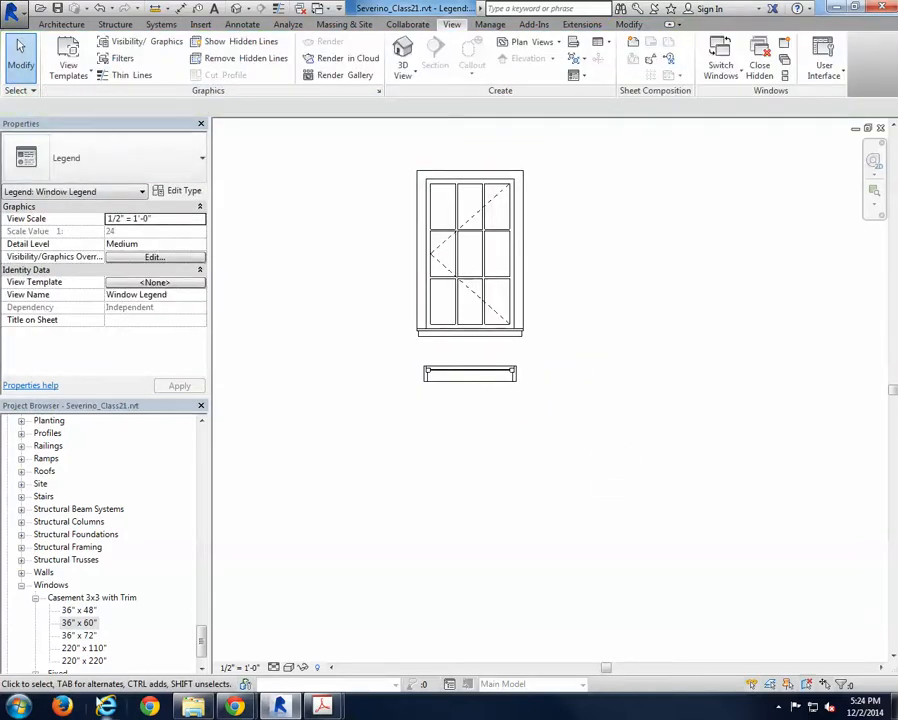
# - Place the plan view of the Fixed 36" x 48" window beside the casement window's plan symbol
pyautogui.moveTo(200, 637); pyautogui.dragTo(200, 647)
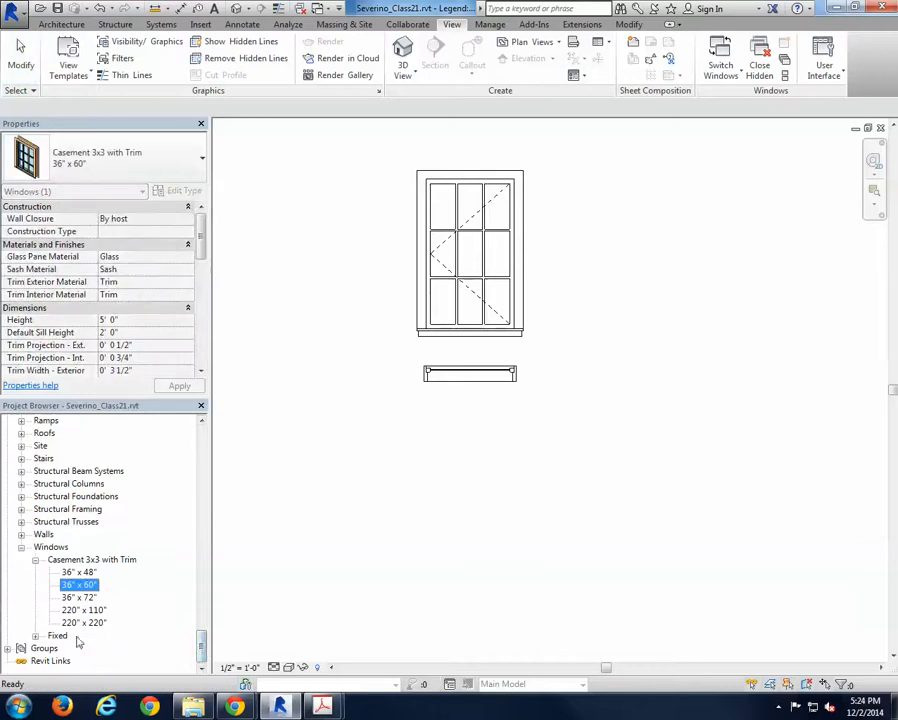
pyautogui.click(35, 636)
pyautogui.moveTo(78, 647); pyautogui.dragTo(637, 266)
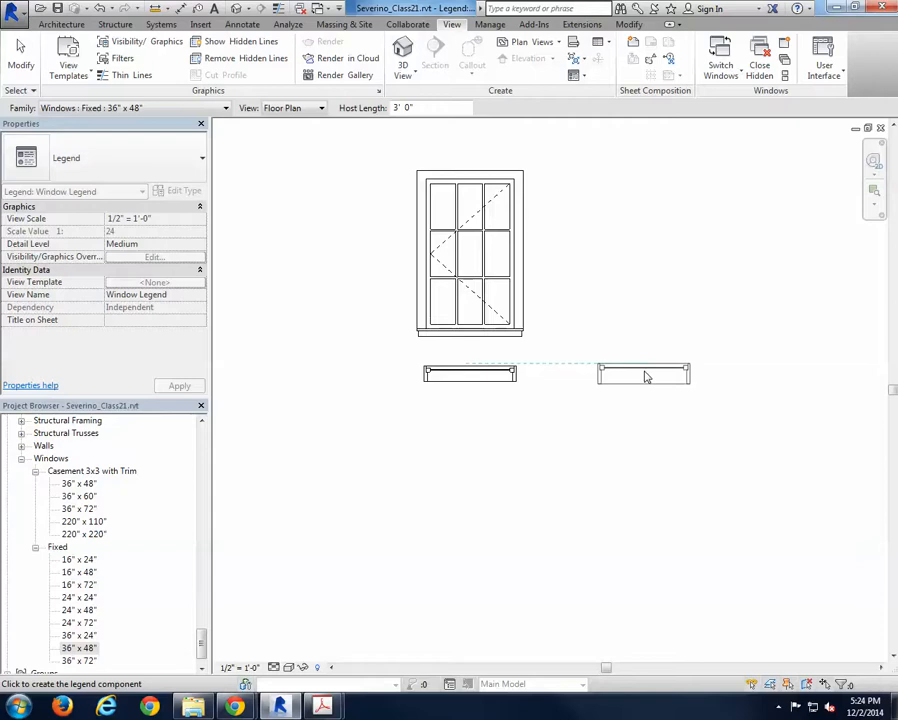
pyautogui.click(645, 376)
pyautogui.press('Escape')
# - Copy the fixed window's plan symbol straight up above the original
pyautogui.click(640, 370)
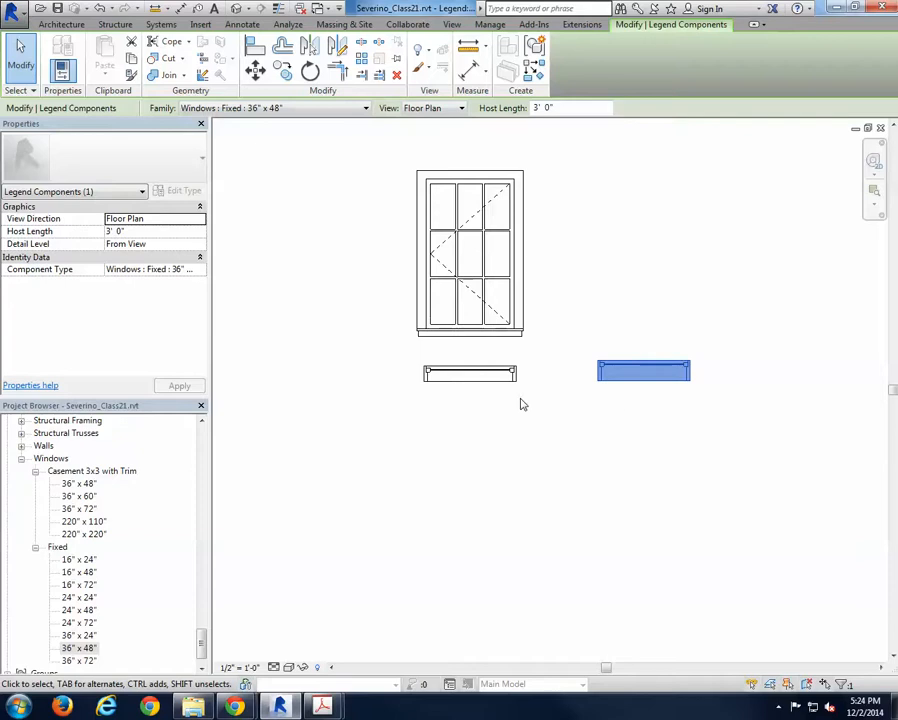
pyautogui.press('c')
pyautogui.press('o')
pyautogui.click(763, 386)
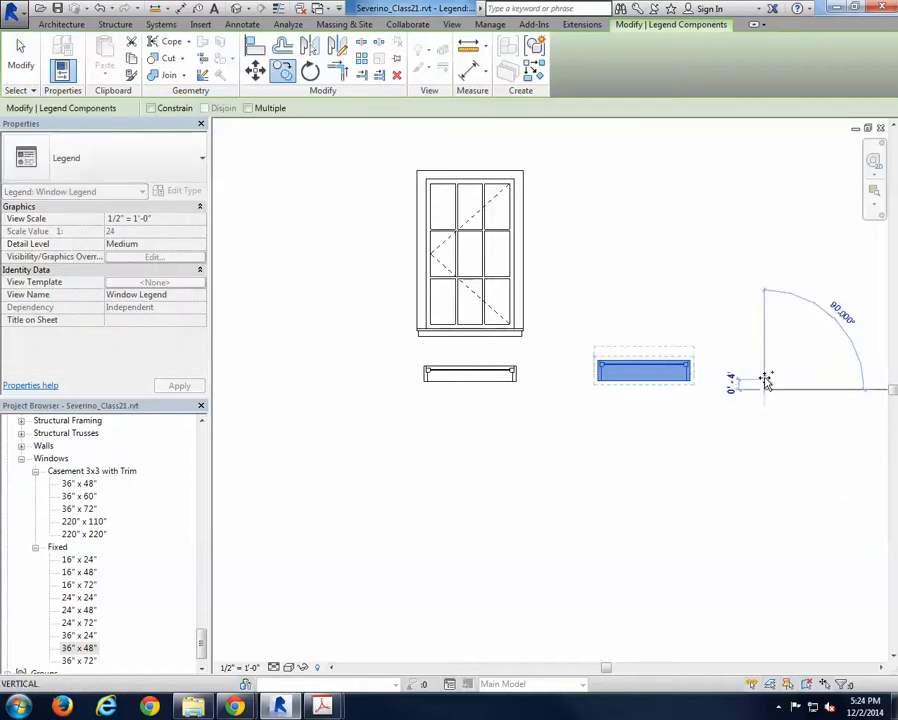
pyautogui.click(764, 290)
pyautogui.press('Escape')
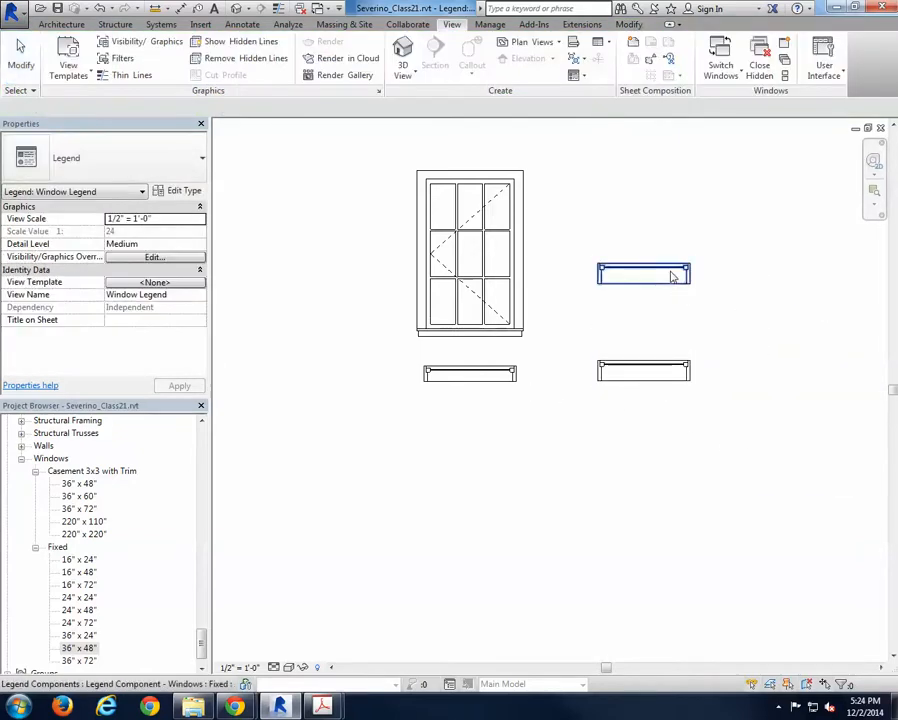
# - Change the upper fixed window component's view to Elevation : Front and move it slightly up from its plan symbol
pyautogui.click(670, 276)
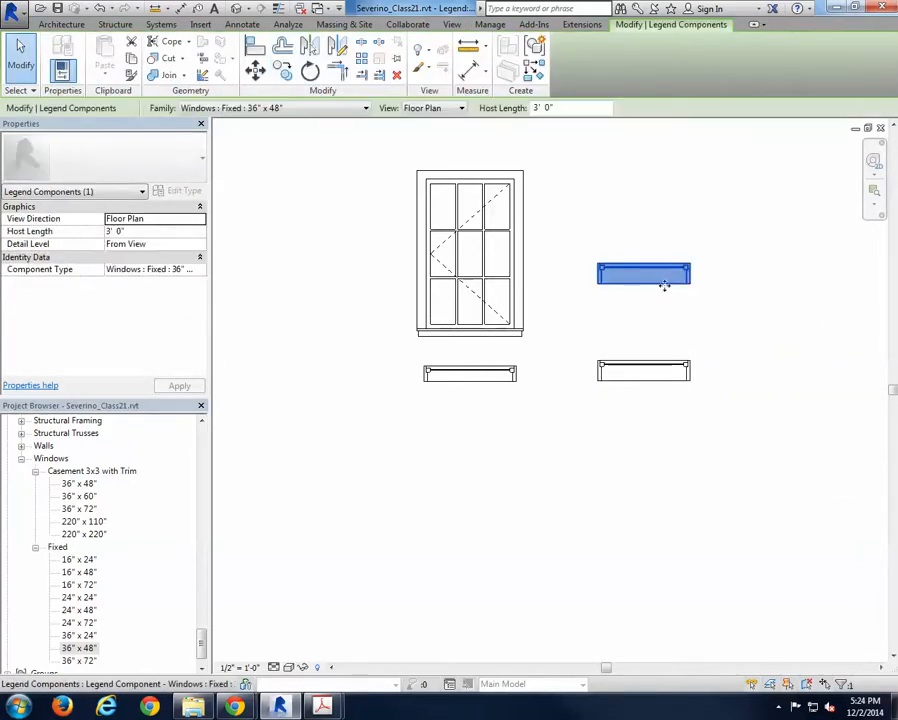
pyautogui.click(438, 108)
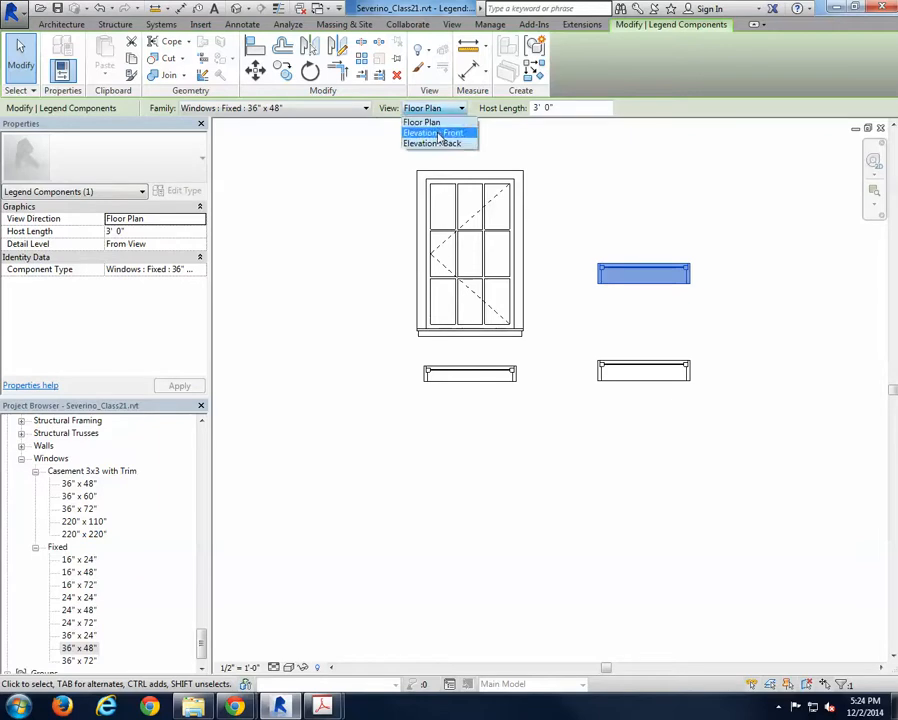
pyautogui.click(436, 133)
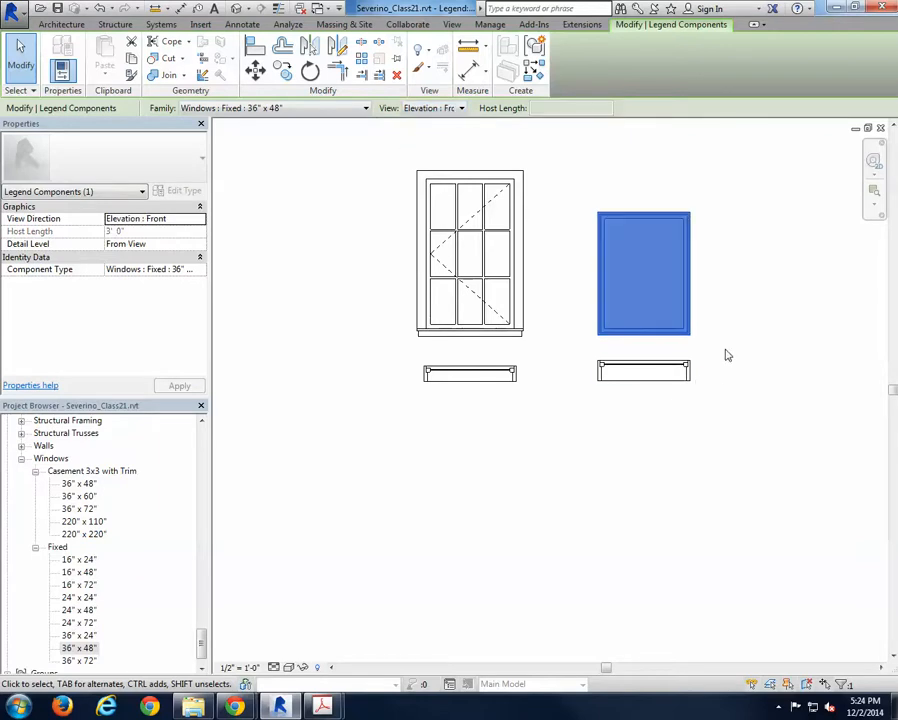
pyautogui.press('m')
pyautogui.press('v')
pyautogui.click(738, 268)
pyautogui.click(735, 246)
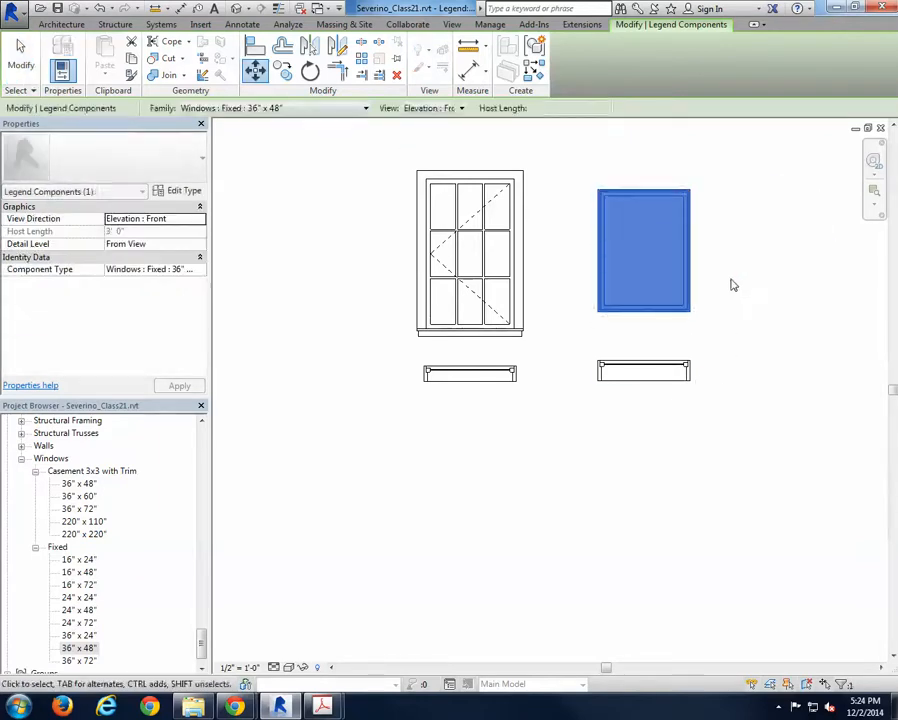
pyautogui.click(731, 285)
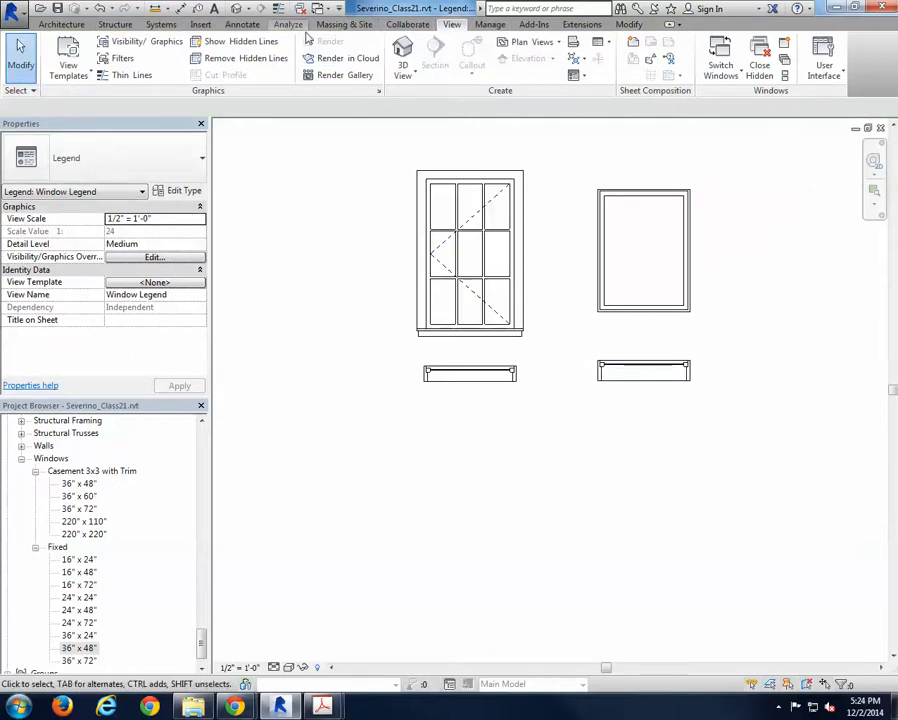
# - Add the text note "Window" in 1/4" Arial below the casement window's plan symbol
pyautogui.click(240, 24)
pyautogui.click(462, 41)
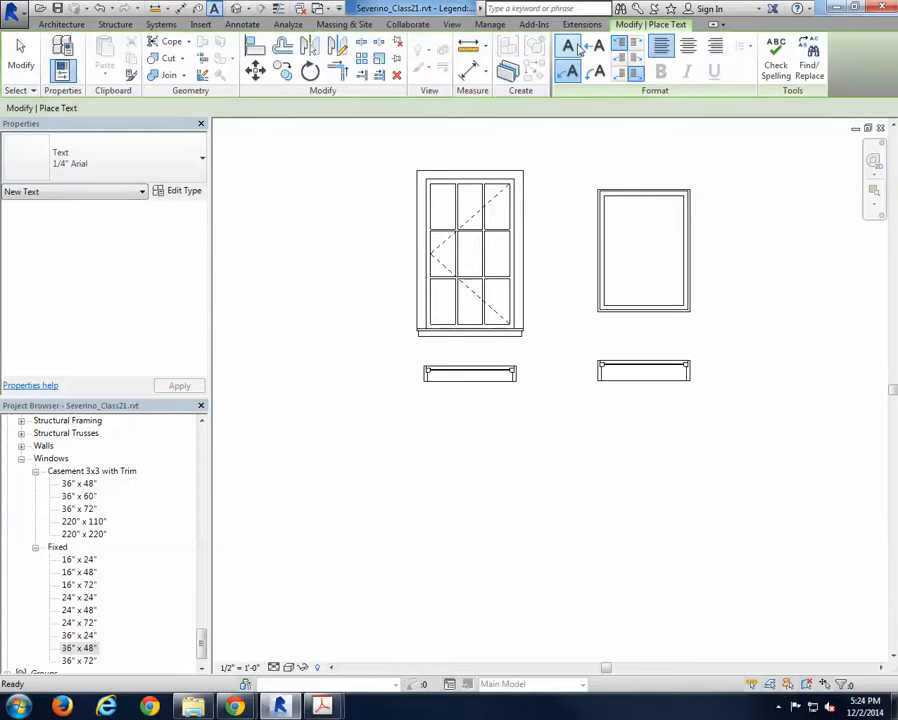
pyautogui.click(399, 423)
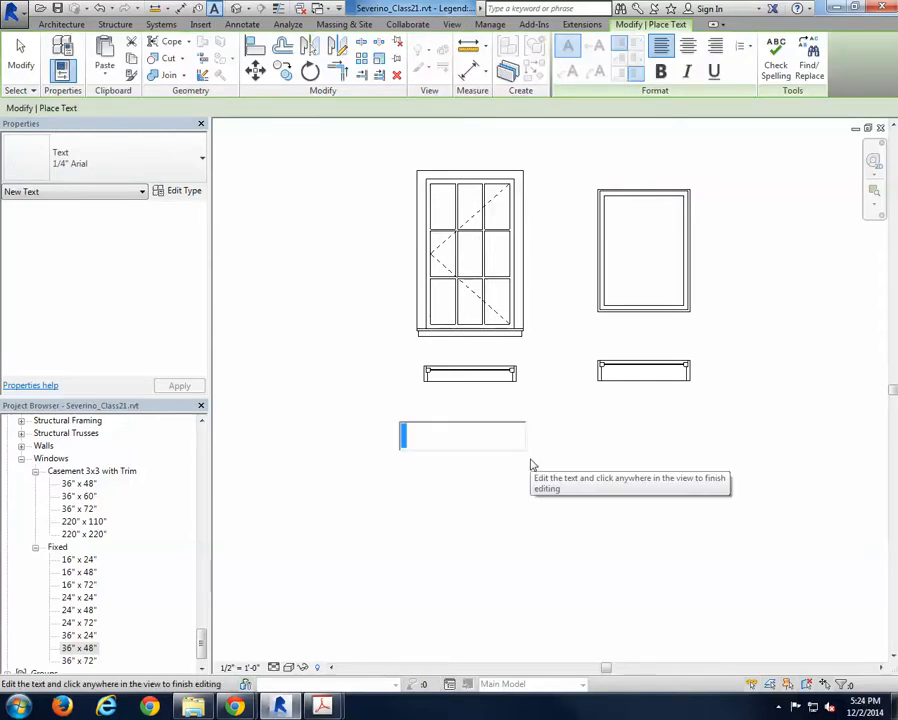
pyautogui.write('Window')
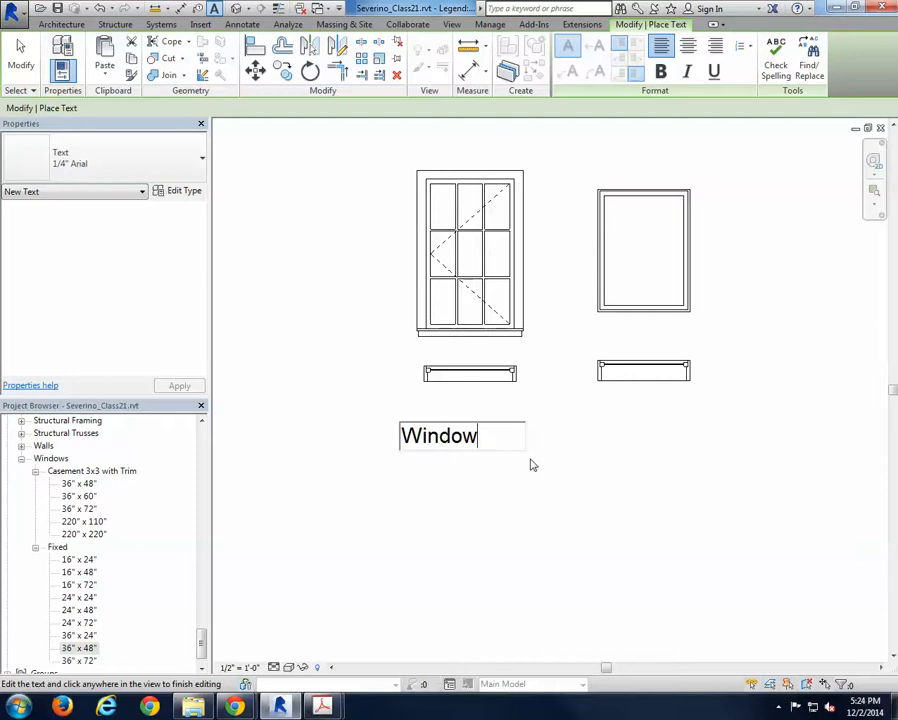
pyautogui.click(496, 490)
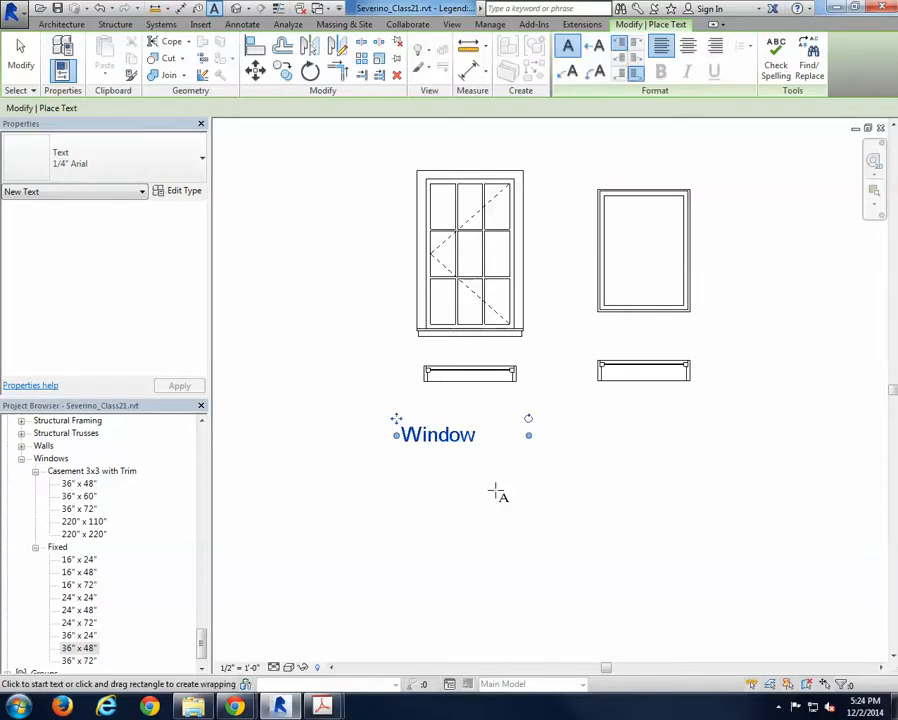
pyautogui.press('Escape')
# - Open sheet A 606 - Schedule and rename it Door Schedule
pyautogui.moveTo(201, 648); pyautogui.dragTo(208, 570)
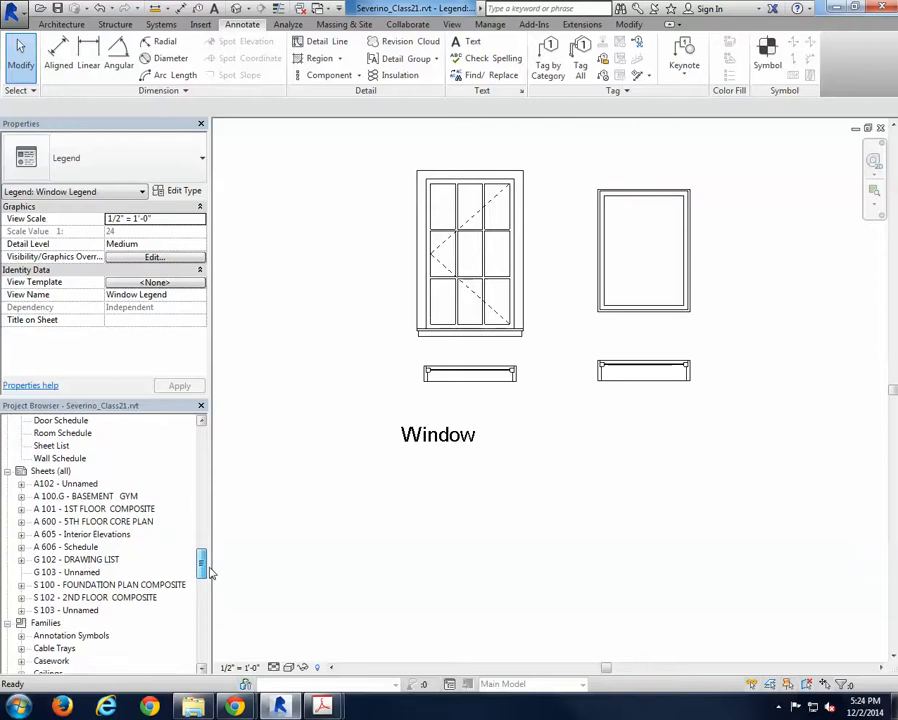
pyautogui.doubleClick(80, 547)
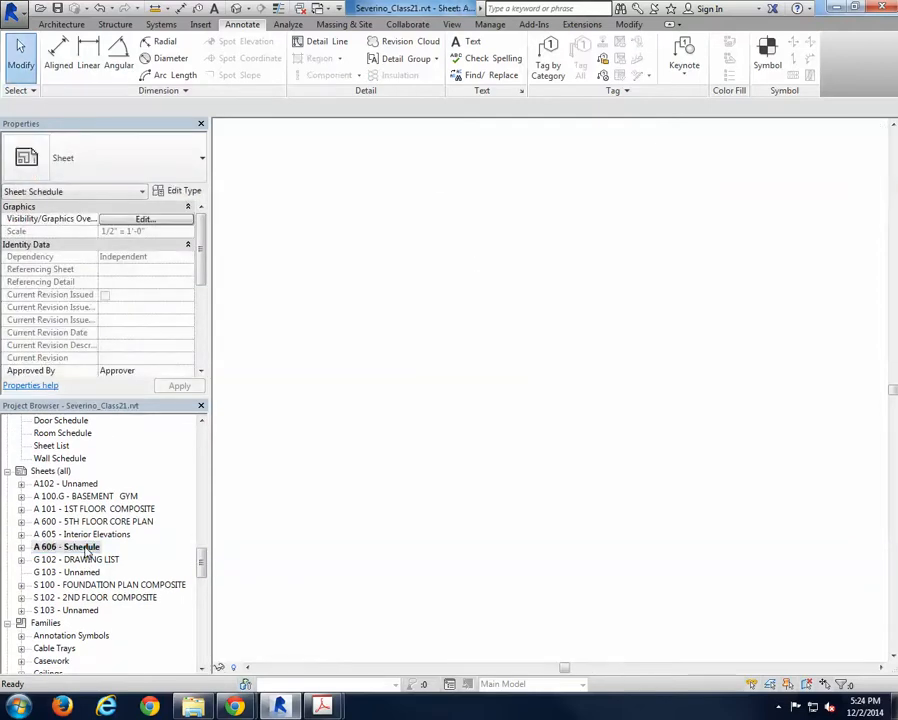
pyautogui.rightClick(86, 547)
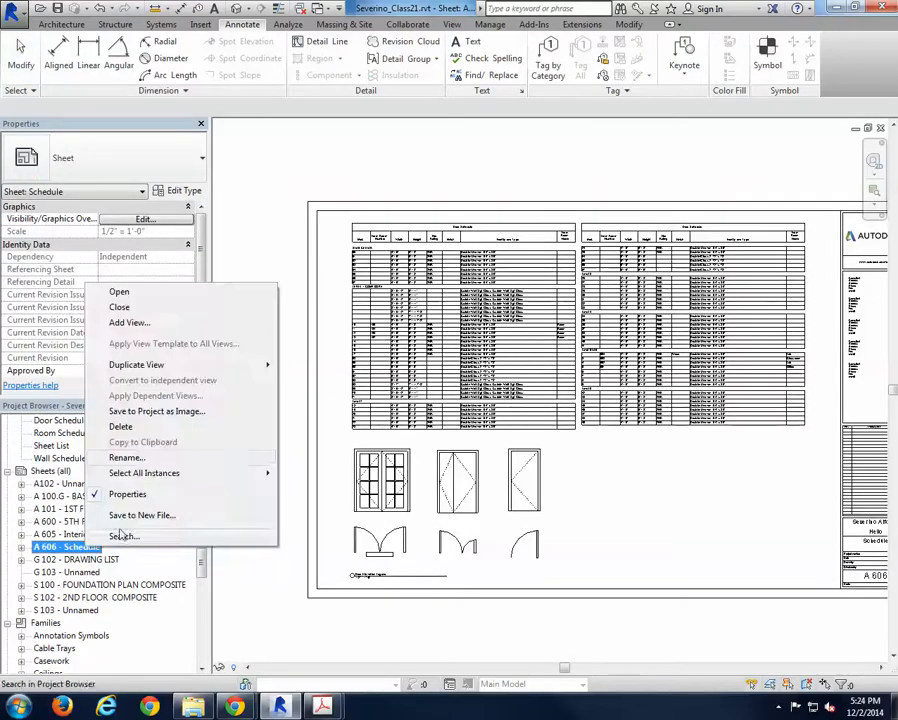
pyautogui.click(127, 457)
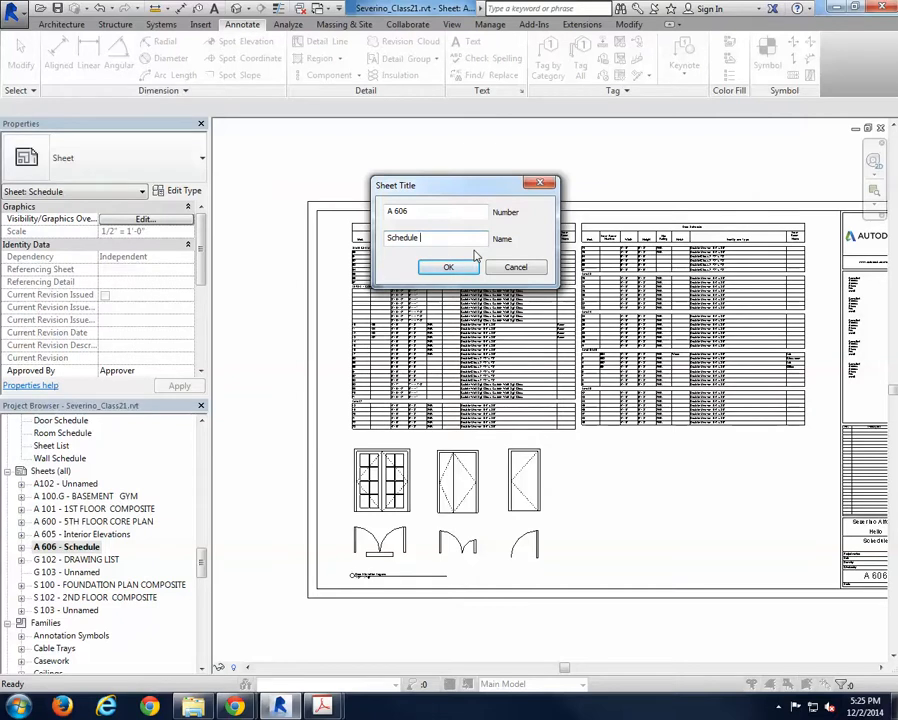
pyautogui.write('Door')
pyautogui.press('Return')
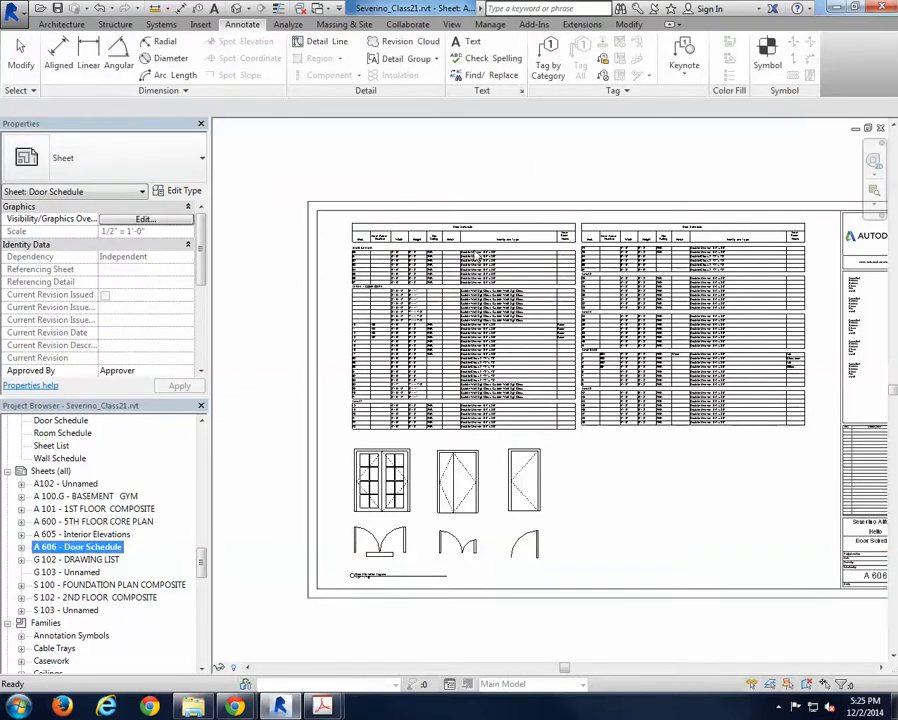
# - Create a new sheet with the same Autodesk title block as the door schedule sheet
pyautogui.rightClick(97, 549)
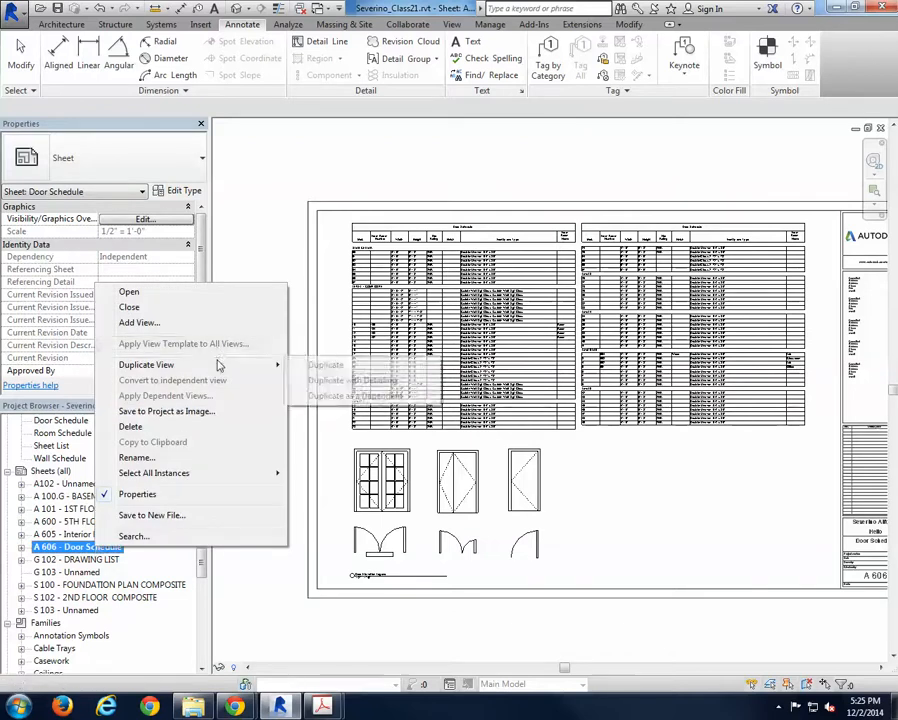
pyautogui.click(164, 460)
pyautogui.rightClick(58, 473)
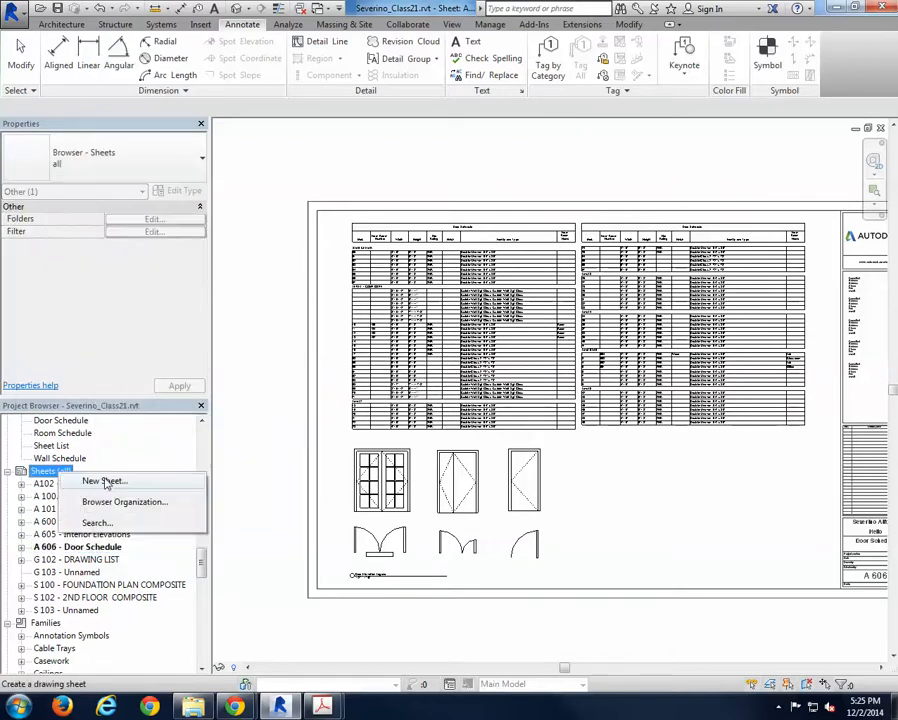
pyautogui.click(92, 479)
pyautogui.doubleClick(286, 202)
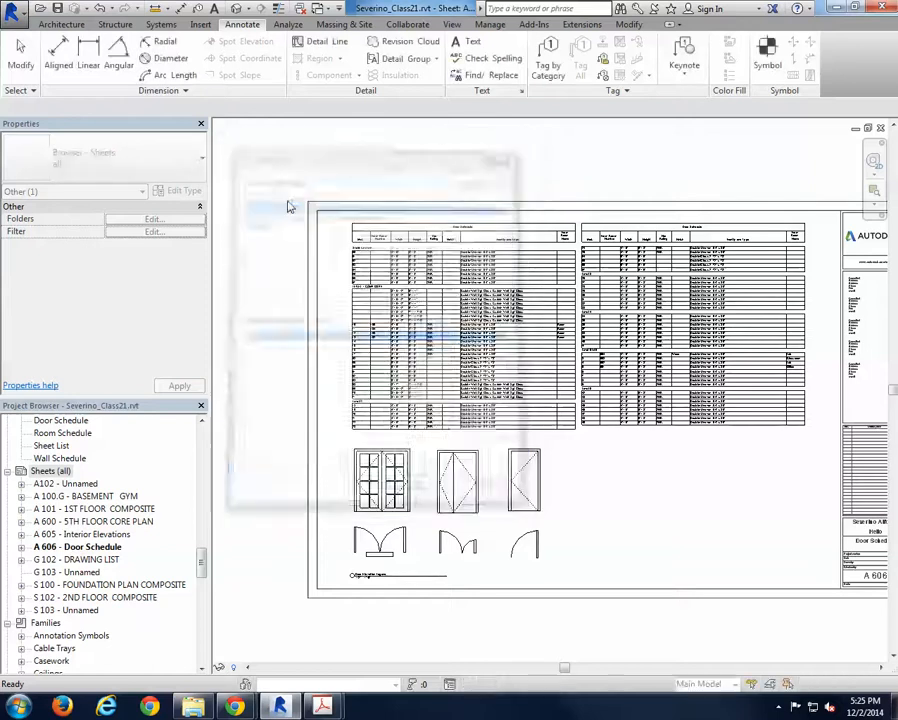
# - Set the new sheet's number to A 606 B and its name to Window Schedule
pyautogui.rightClick(78, 566)
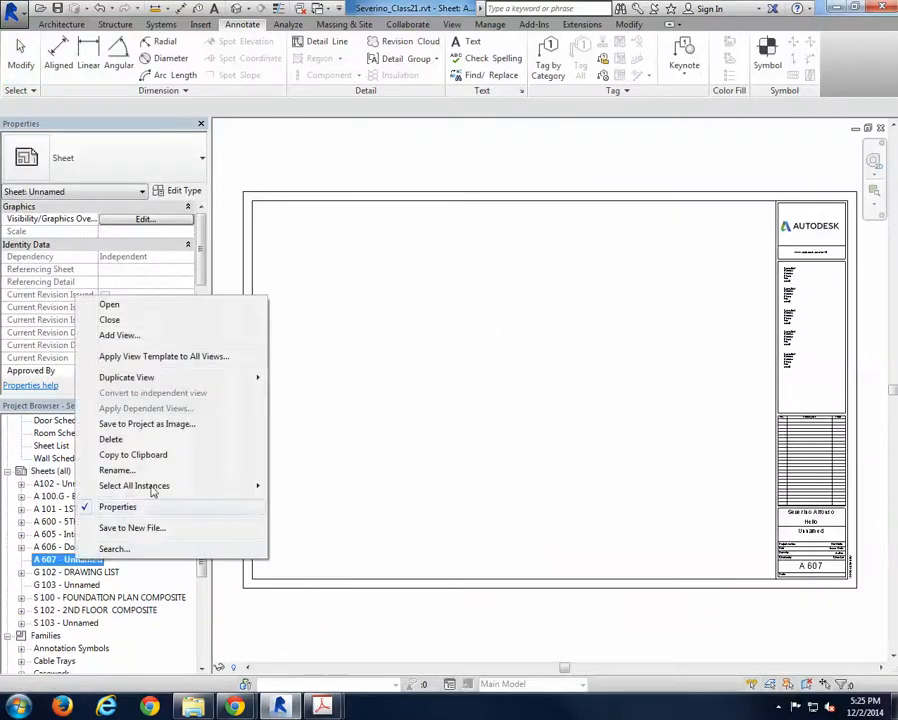
pyautogui.click(182, 470)
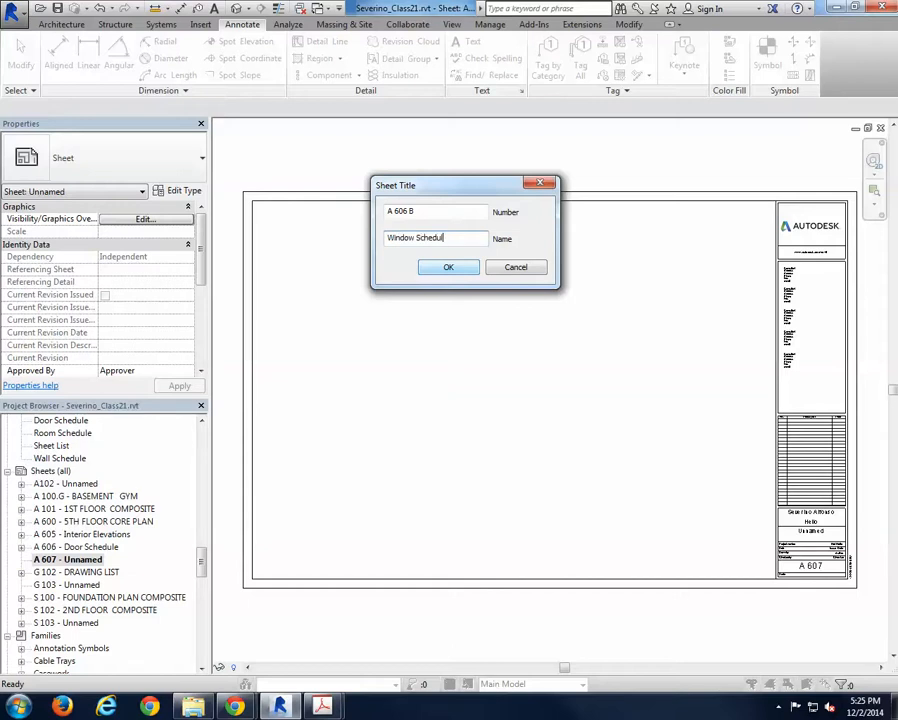
pyautogui.write('e')
pyautogui.click(459, 272)
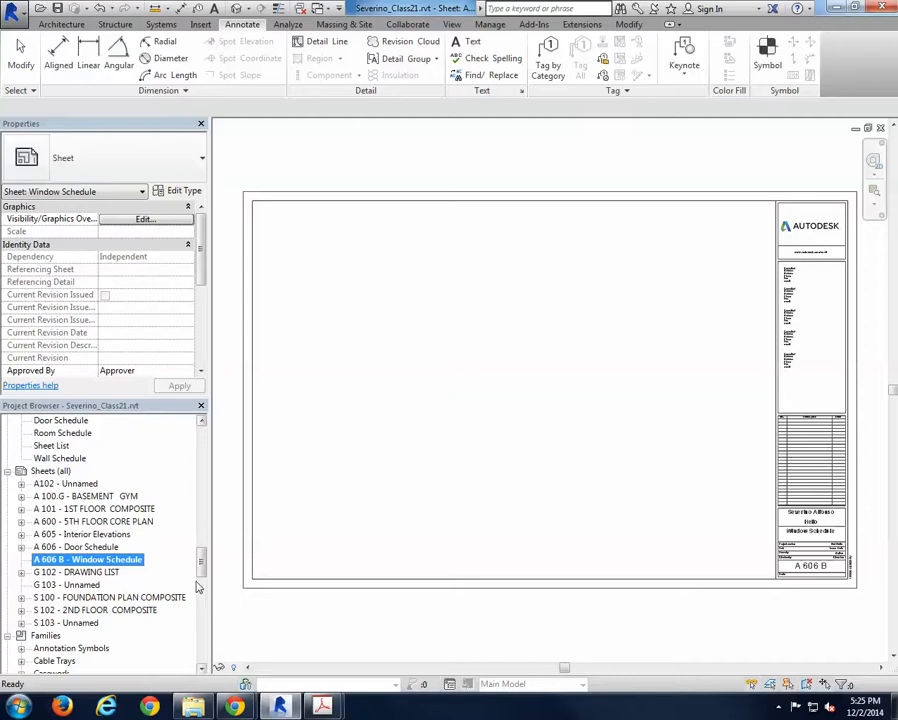
# - Place the Window Legend in the lower left area of the A 606 B sheet
pyautogui.scroll(2, 180, 557)
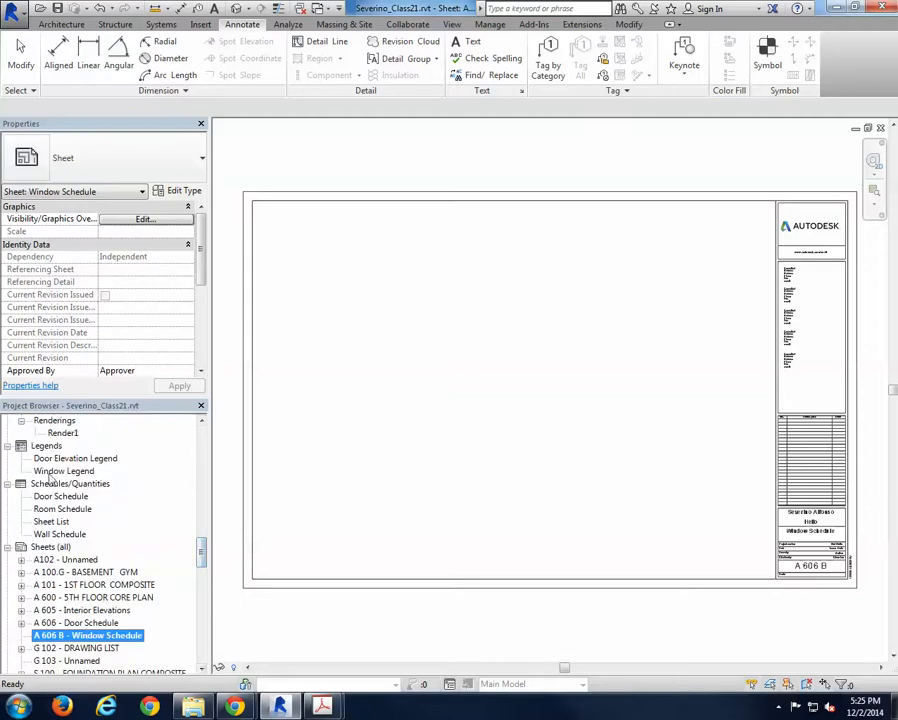
pyautogui.moveTo(50, 474); pyautogui.dragTo(418, 488)
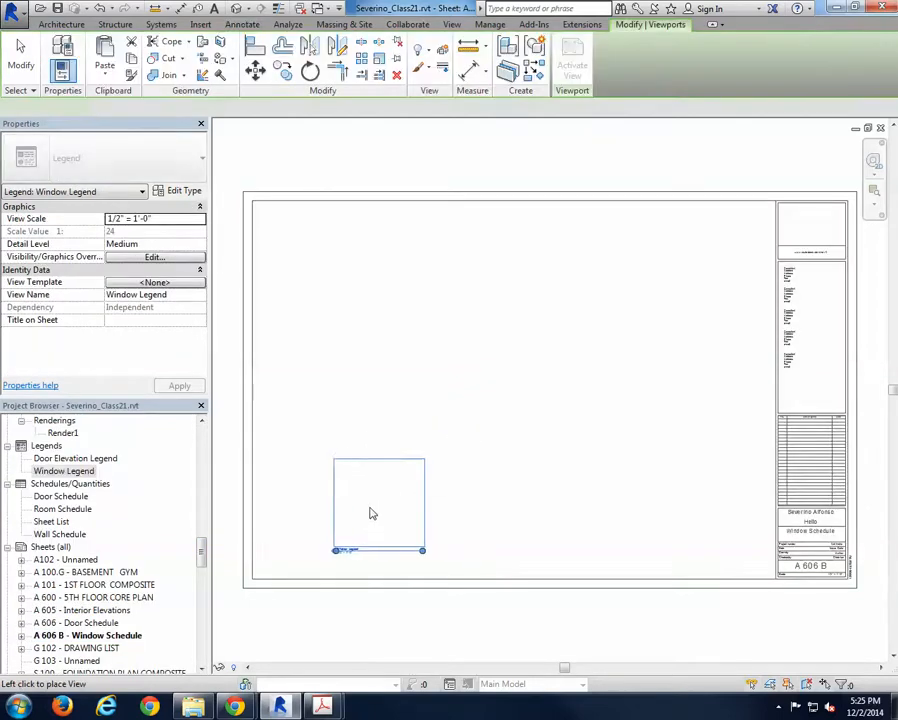
pyautogui.click(373, 511)
pyautogui.scroll(4, 340, 545)
pyautogui.scroll(-4, 380, 572)
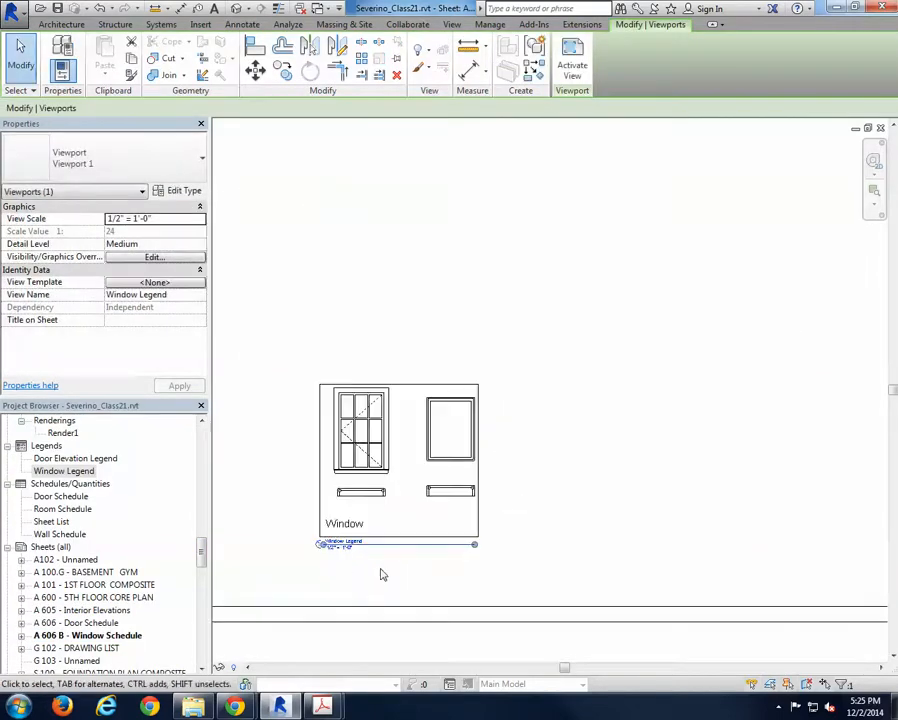
pyautogui.click(605, 511)
pyautogui.scroll(-2, 572, 530)
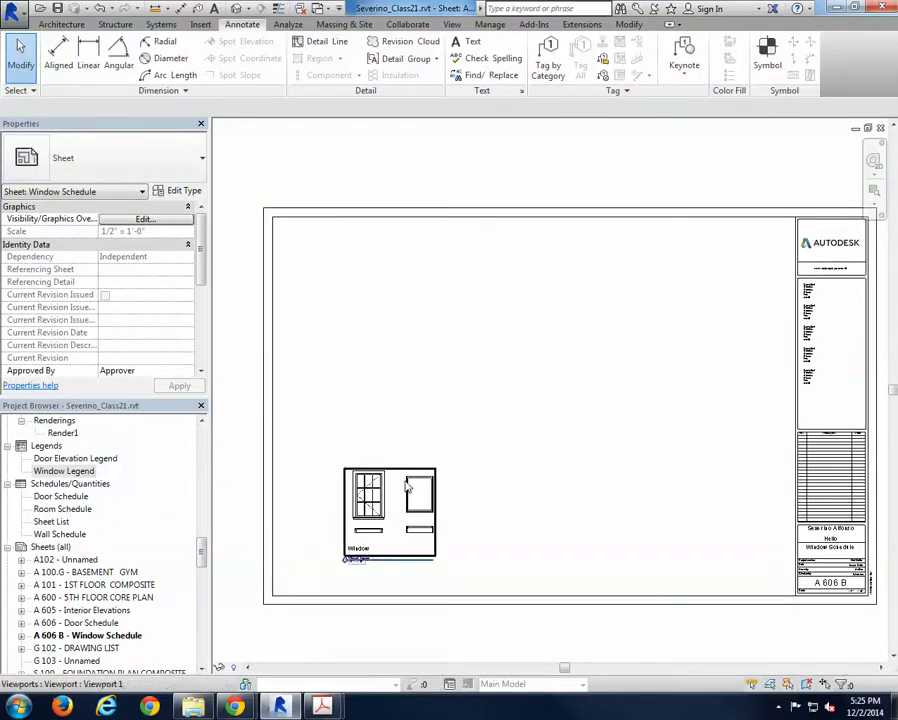
pyautogui.rightClick(55, 484)
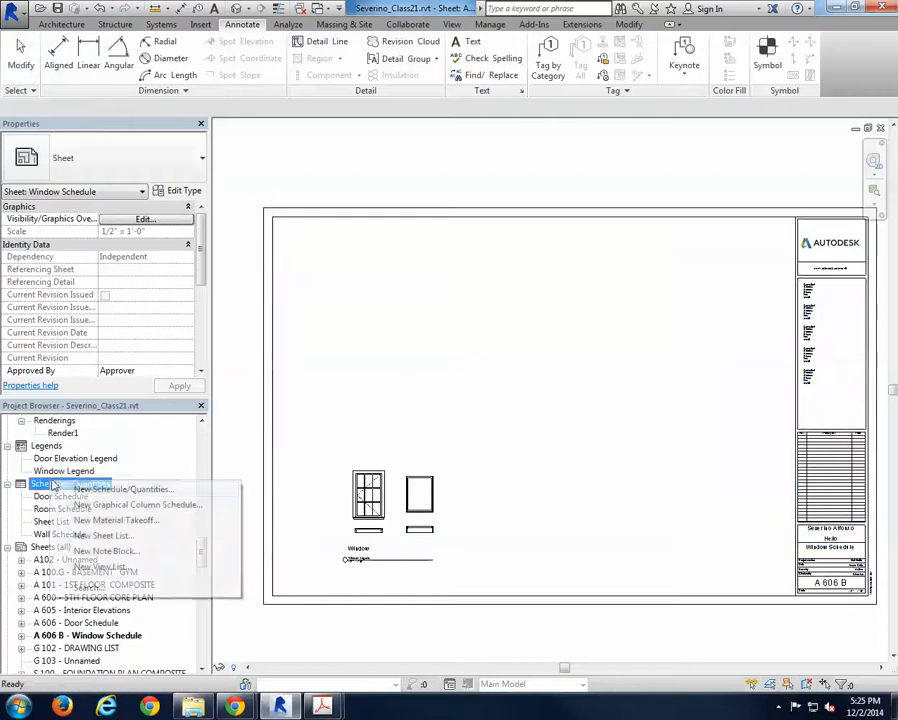
pyautogui.click(125, 490)
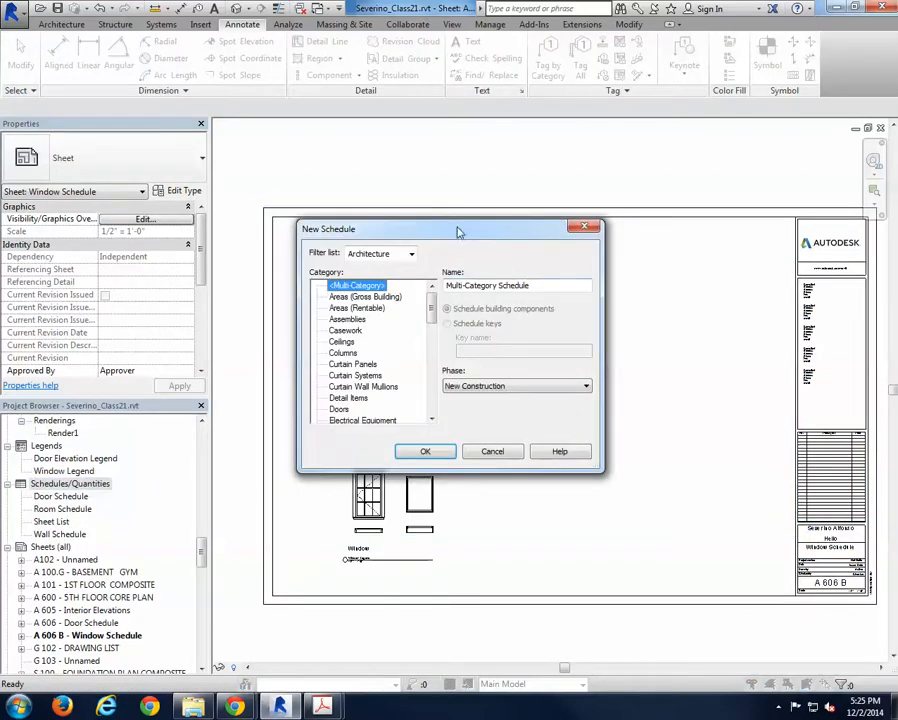
pyautogui.moveTo(427, 232); pyautogui.dragTo(426, 320)
pyautogui.click(340, 329)
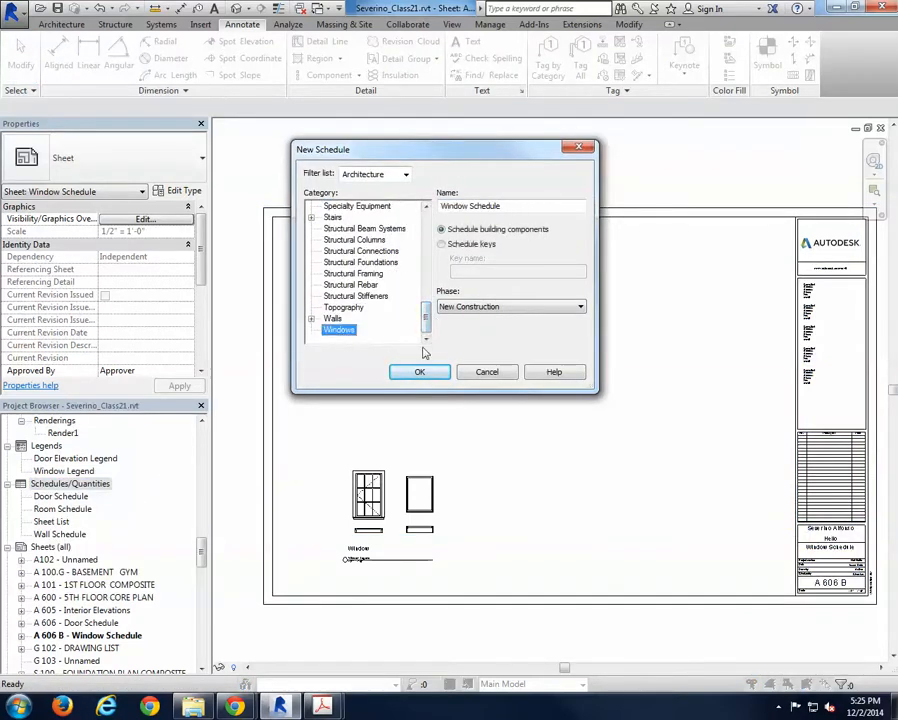
pyautogui.click(421, 372)
pyautogui.moveTo(602, 112); pyautogui.dragTo(457, 110)
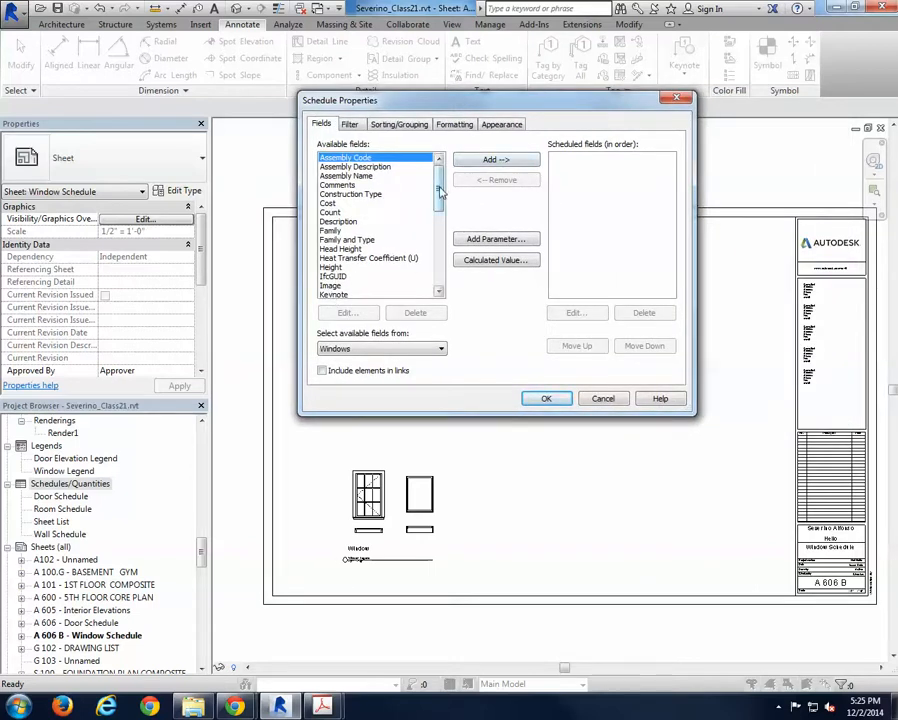
pyautogui.moveTo(438, 191); pyautogui.dragTo(438, 262)
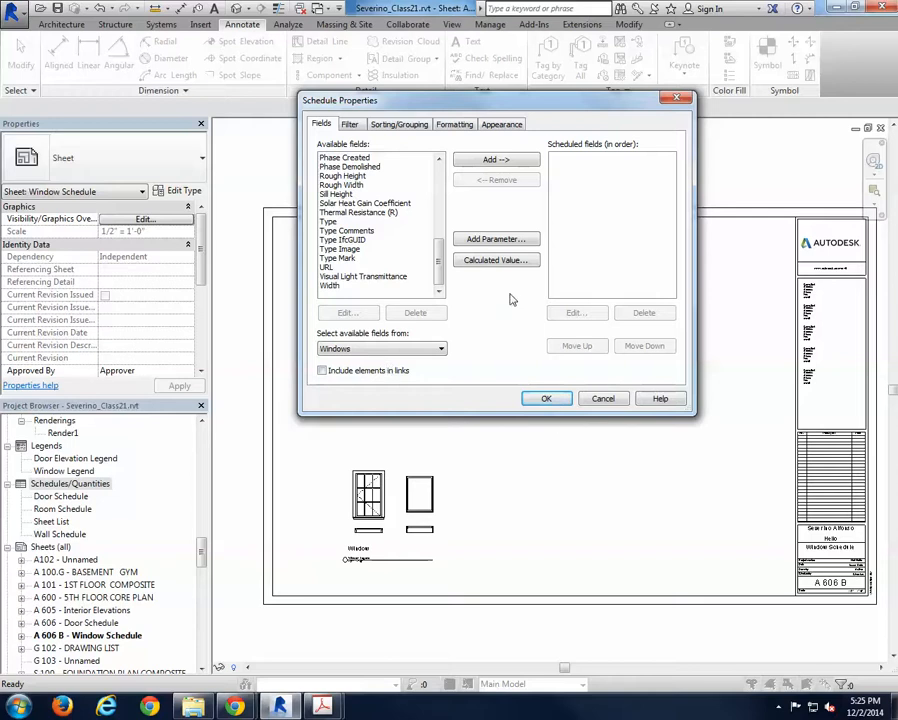
pyautogui.click(358, 350)
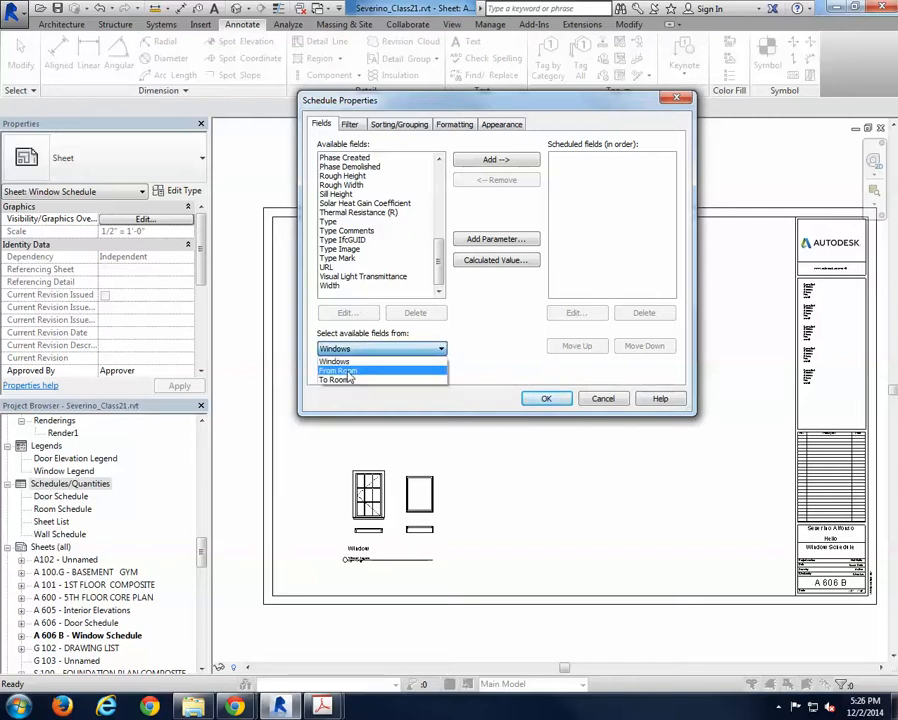
pyautogui.click(503, 346)
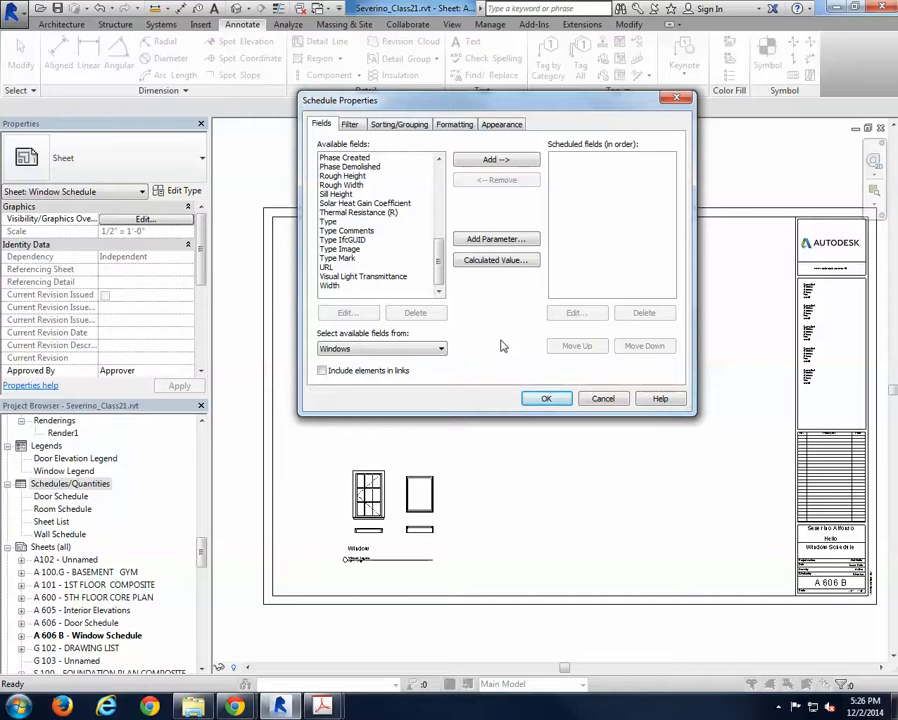
pyautogui.click(612, 402)
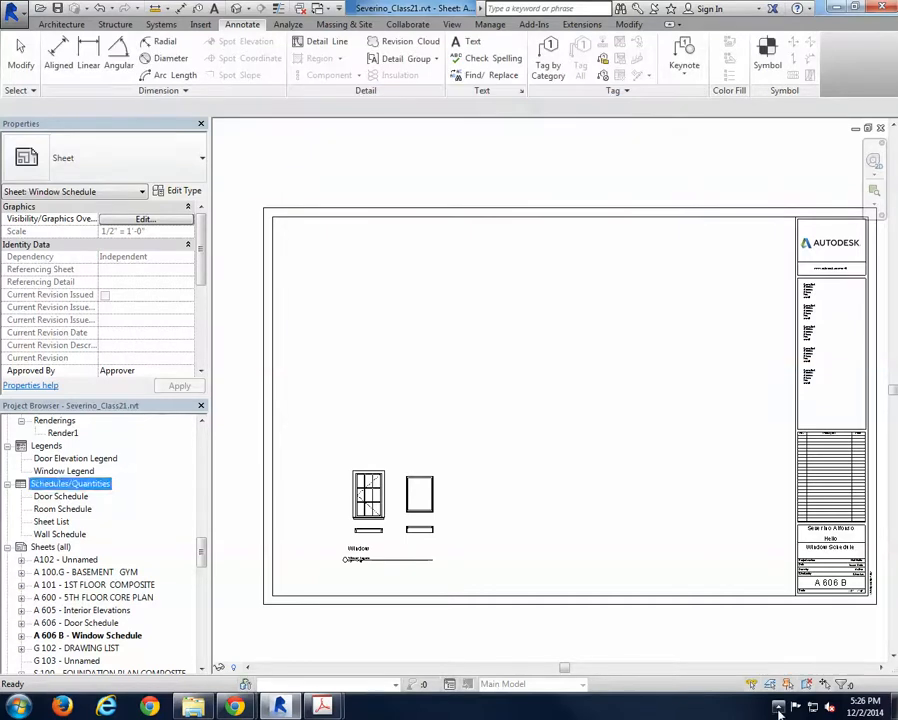